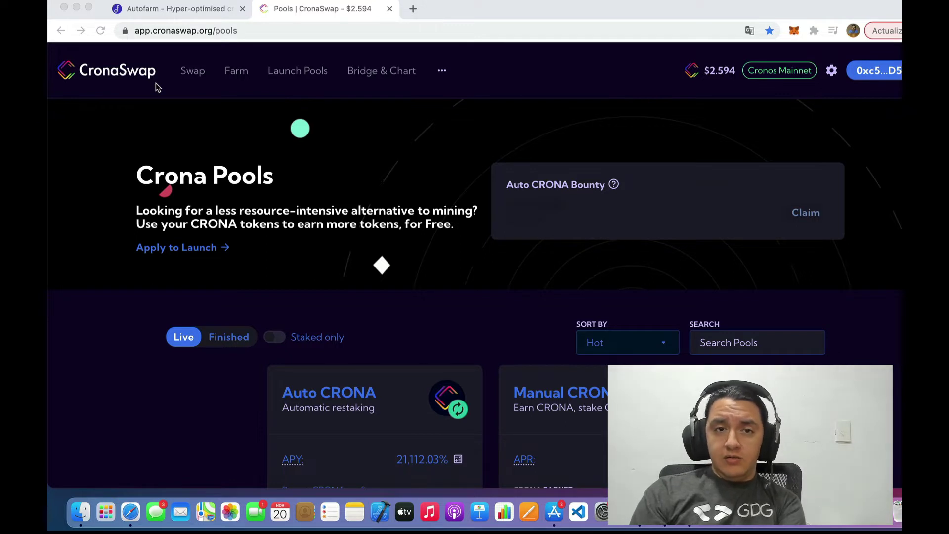
scroll(157, 87, "down", 1)
scroll(157, 87, "up", 1)
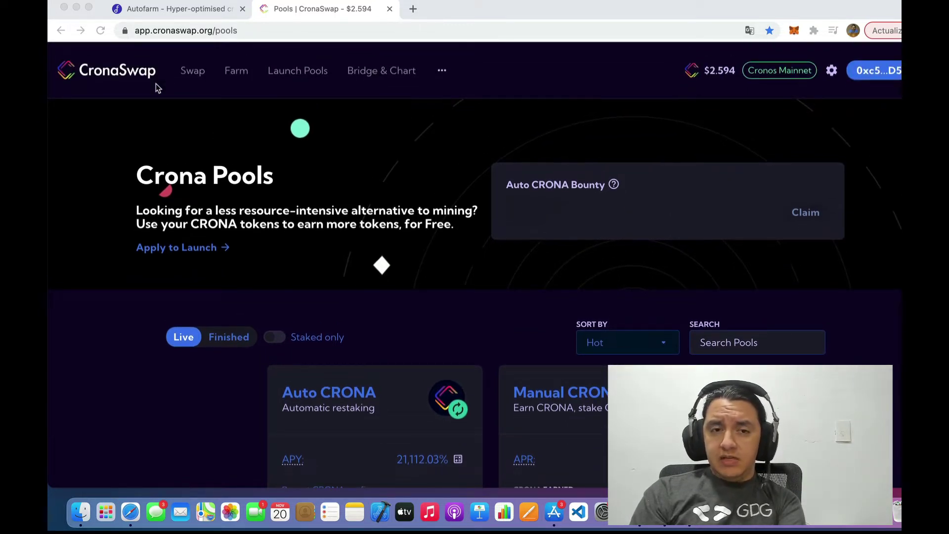
scroll(157, 86, "down", 2)
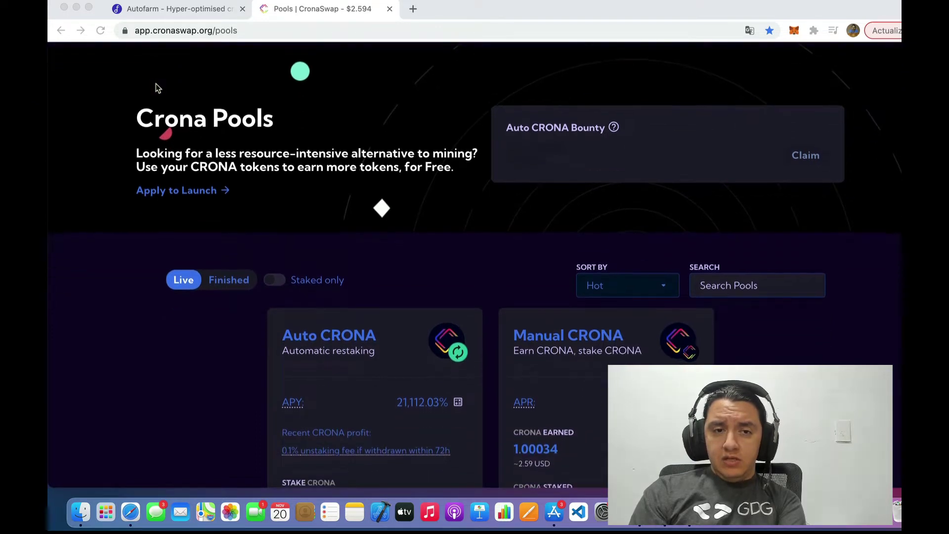
scroll(158, 87, "up", 2)
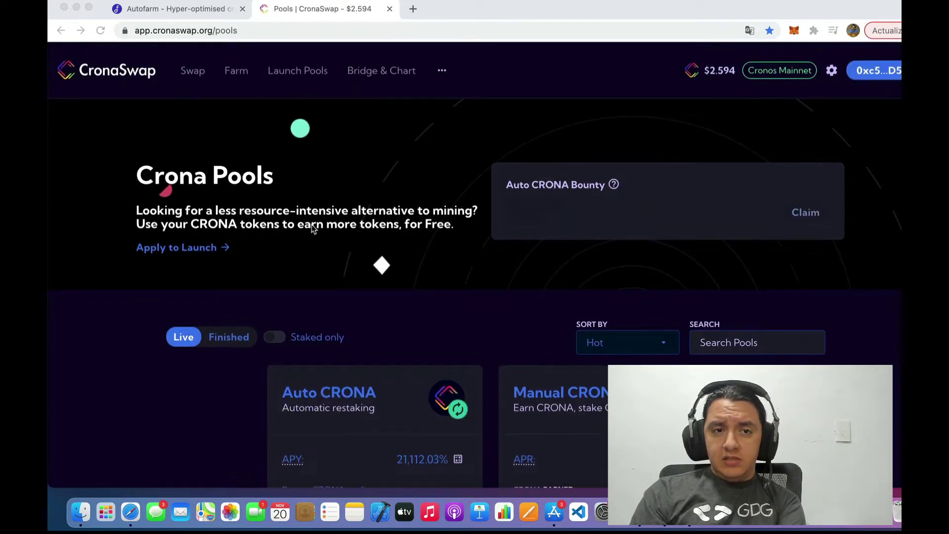
- Open the ROI calculator for the Auto CRONA pool and set the staked amount to 1000 USD
scroll(312, 228, "down", 5)
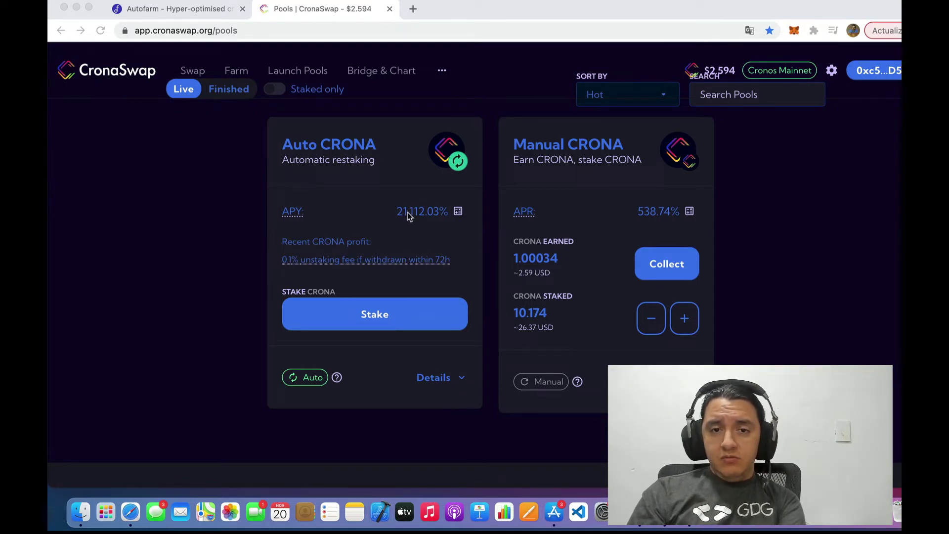
left_click(448, 225)
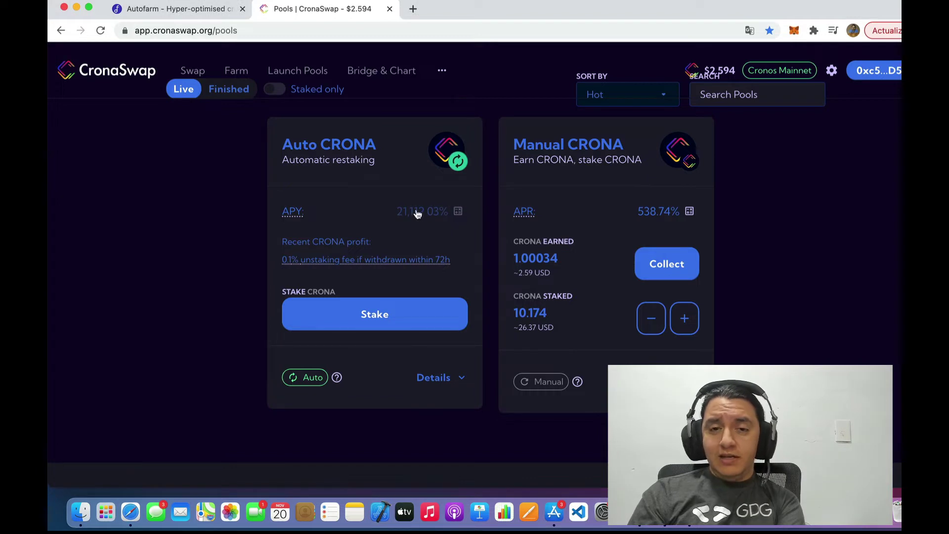
left_click(458, 212)
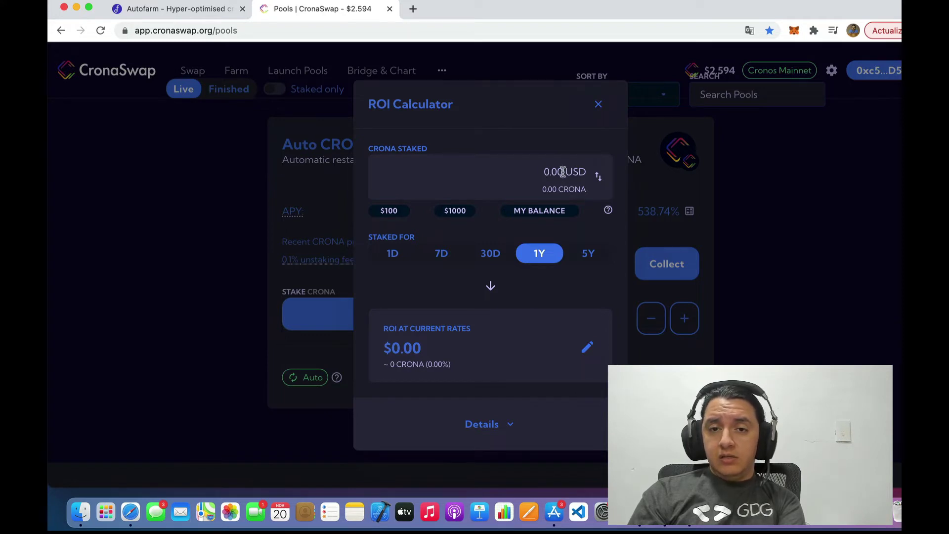
left_click(577, 188)
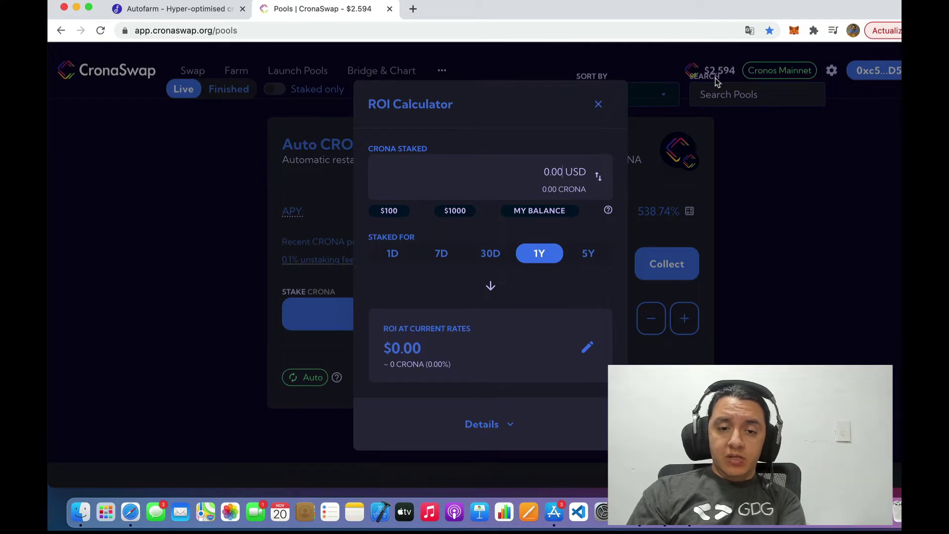
type("1000")
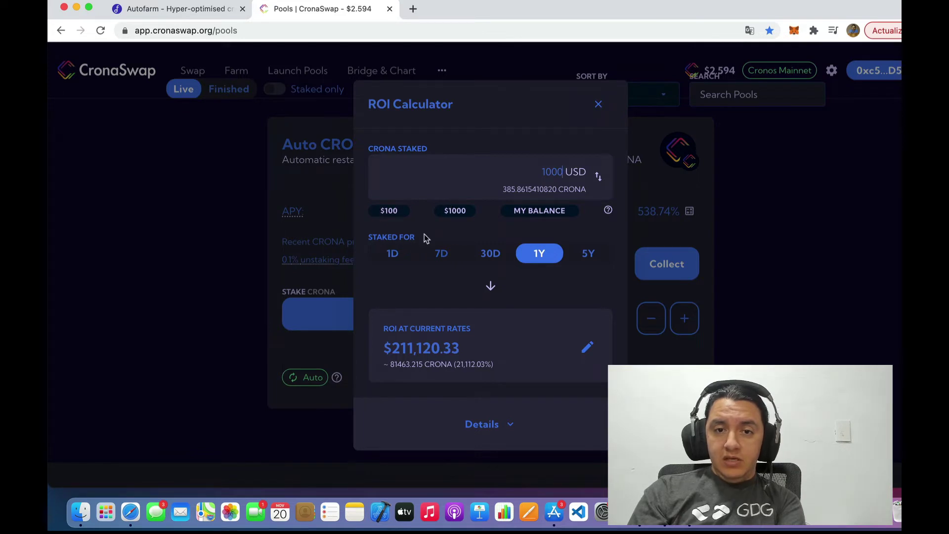
- Examine the one-year ROI in dollars and CRONA for the staked amount, and close the calculator
scroll(425, 236, "up", 1)
scroll(539, 256, "down", 2)
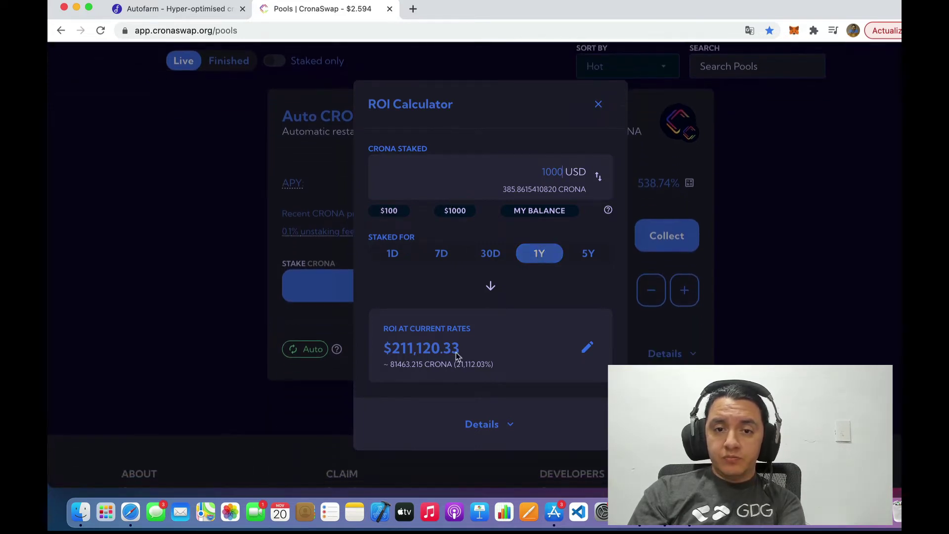
left_click_drag(460, 349, 418, 356)
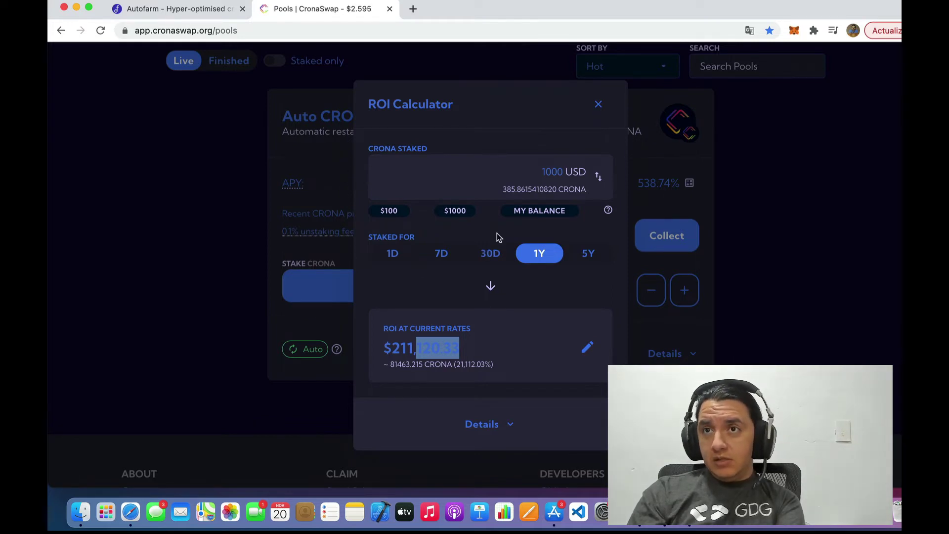
scroll(423, 282, "up", 2)
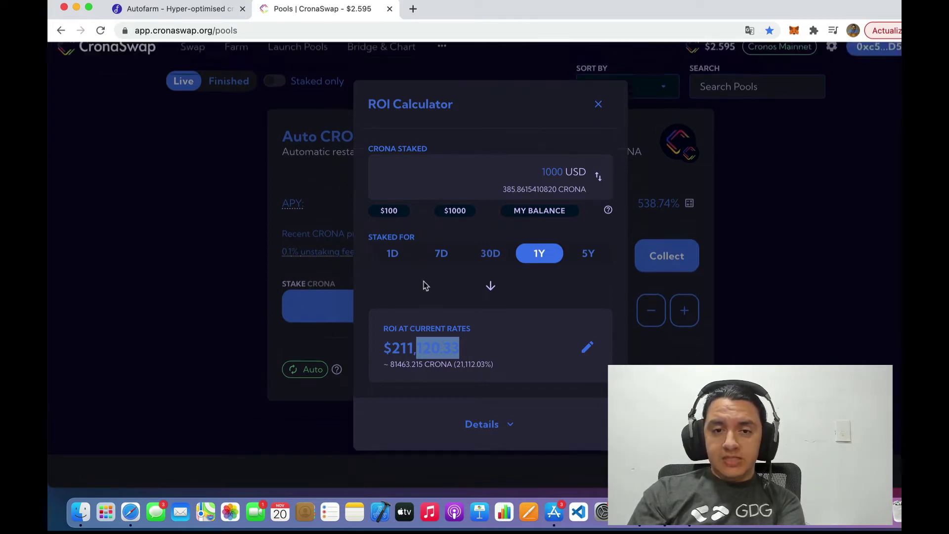
scroll(450, 239, "down", 1)
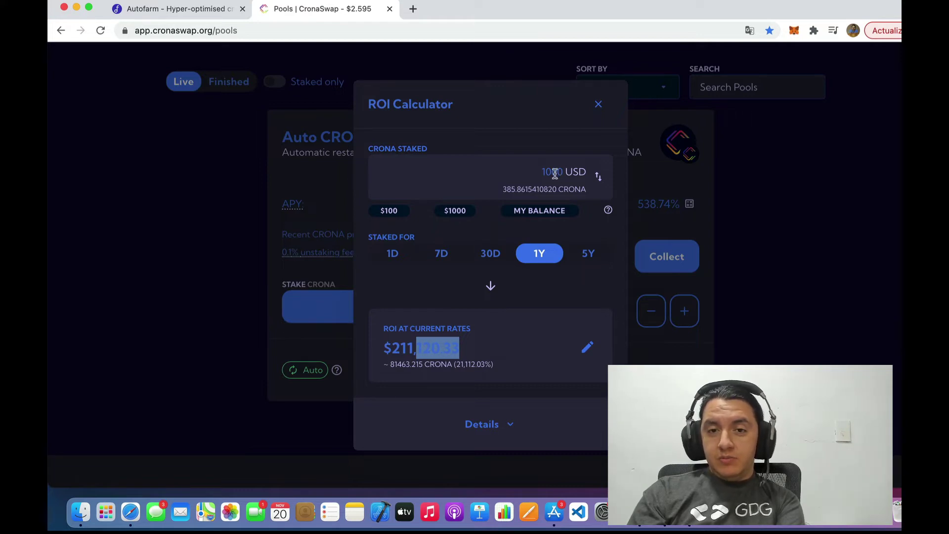
left_click(404, 347)
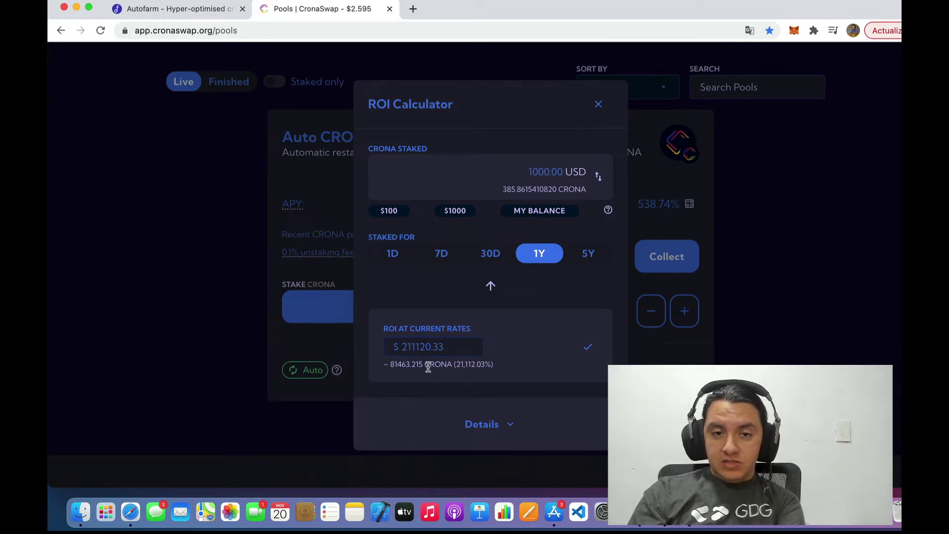
left_click_drag(427, 365, 379, 368)
left_click(407, 377)
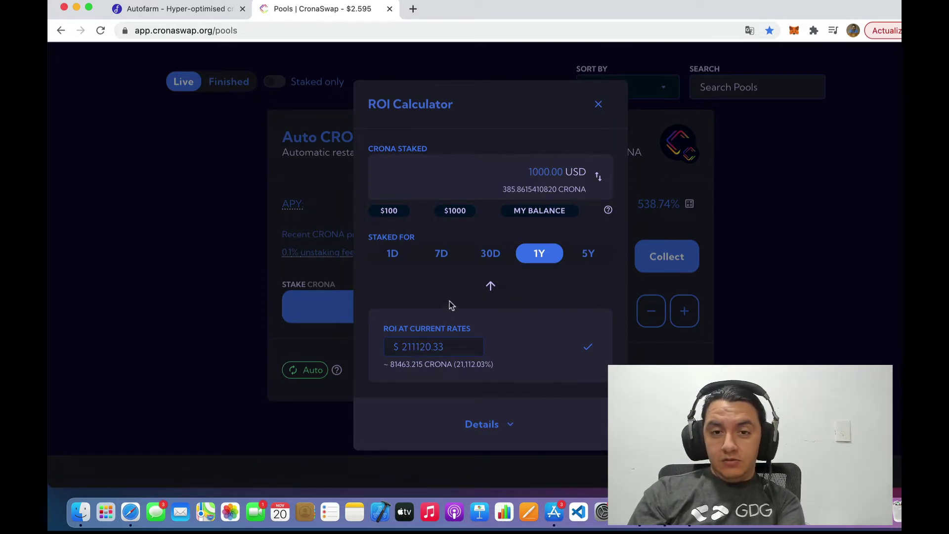
left_click(598, 105)
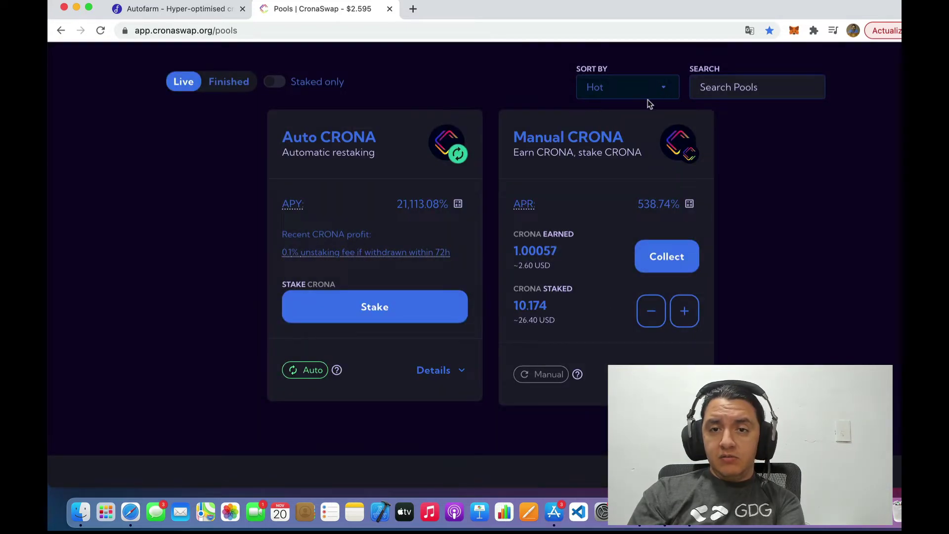
- Check the CRONA token price and the earned and staked CRONA amounts in the Manual CRONA pool
scroll(647, 100, "up", 5)
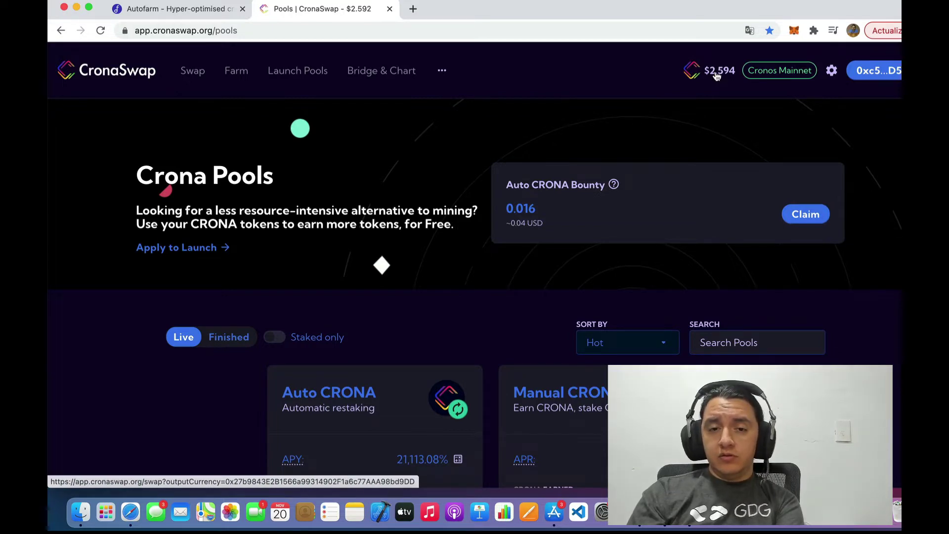
scroll(467, 265, "down", 3)
scroll(468, 265, "down", 3)
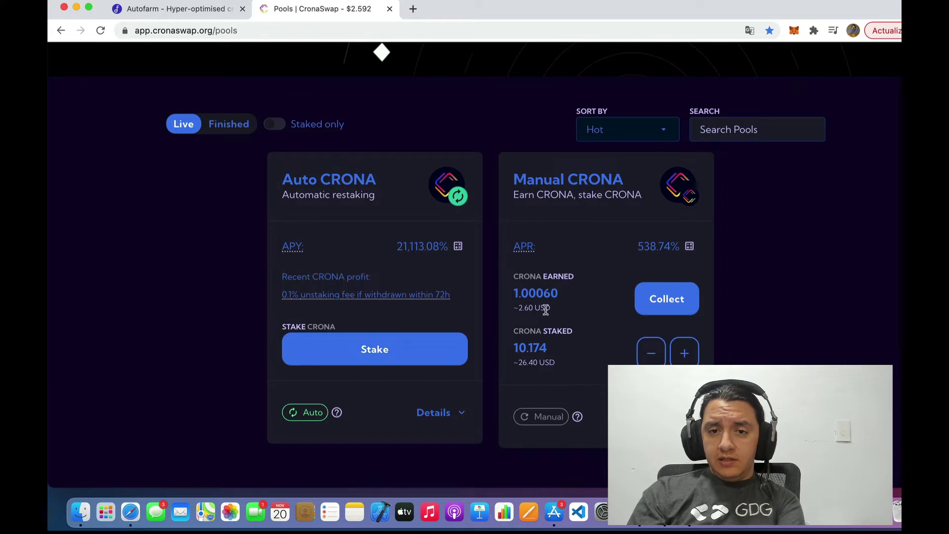
left_click_drag(551, 355, 494, 354)
left_click(530, 373)
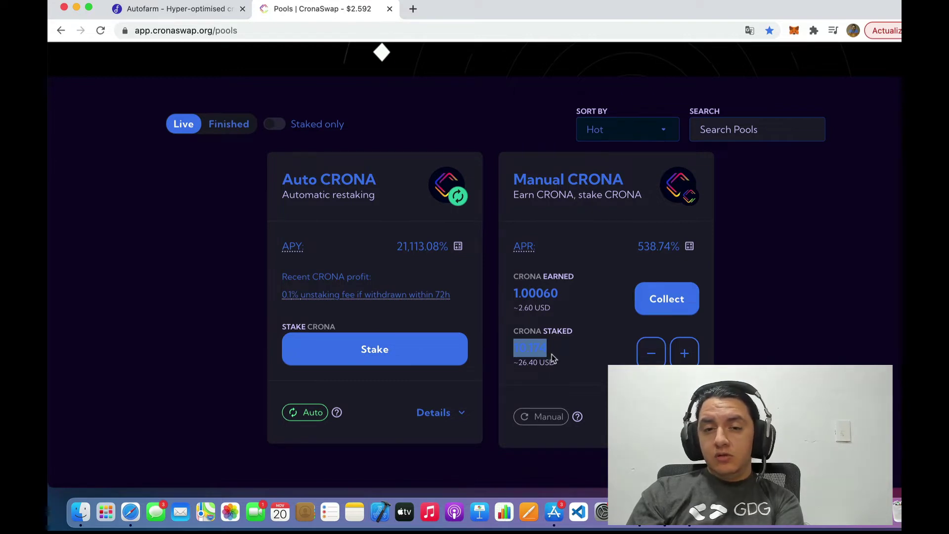
left_click(558, 371)
mouse_move(550, 364)
left_mouse_down()
mouse_move(518, 363)
mouse_move(542, 377)
left_mouse_up()
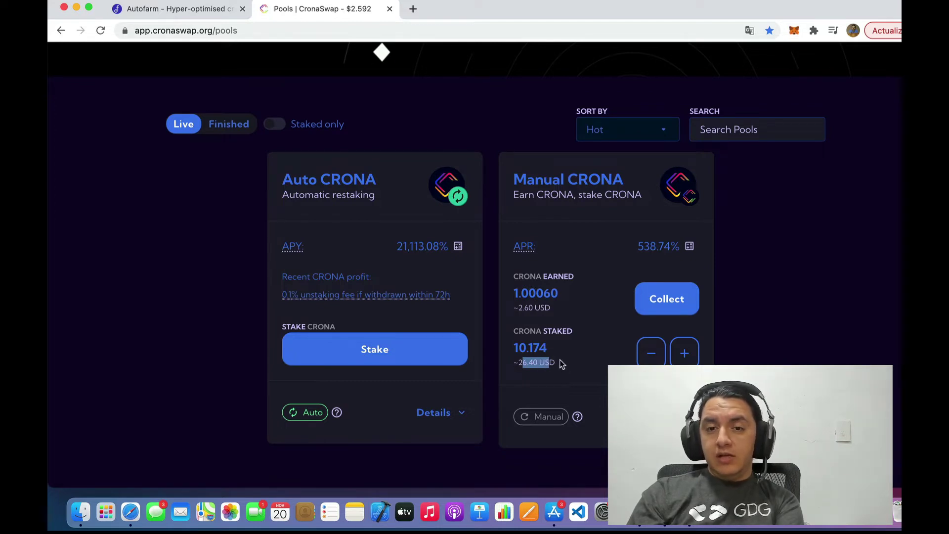
left_click_drag(555, 365, 514, 344)
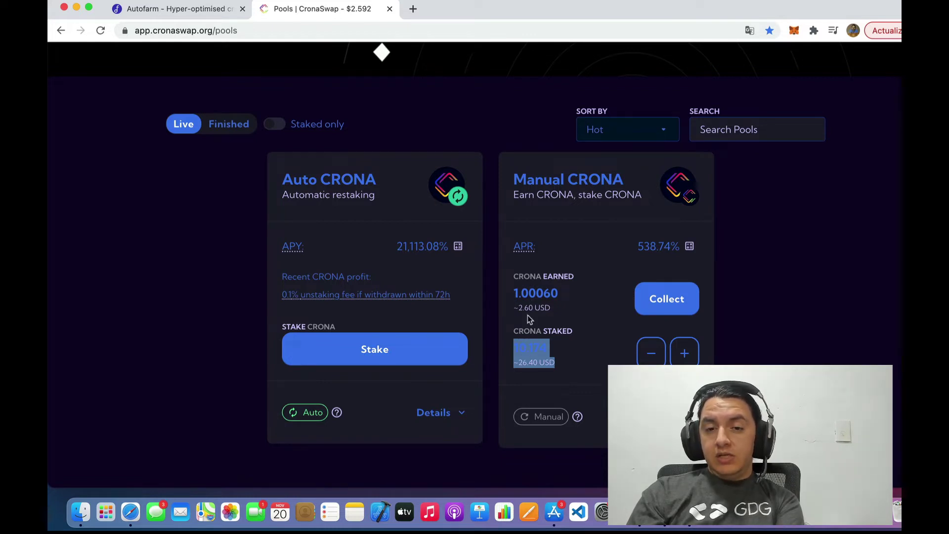
left_click(545, 356)
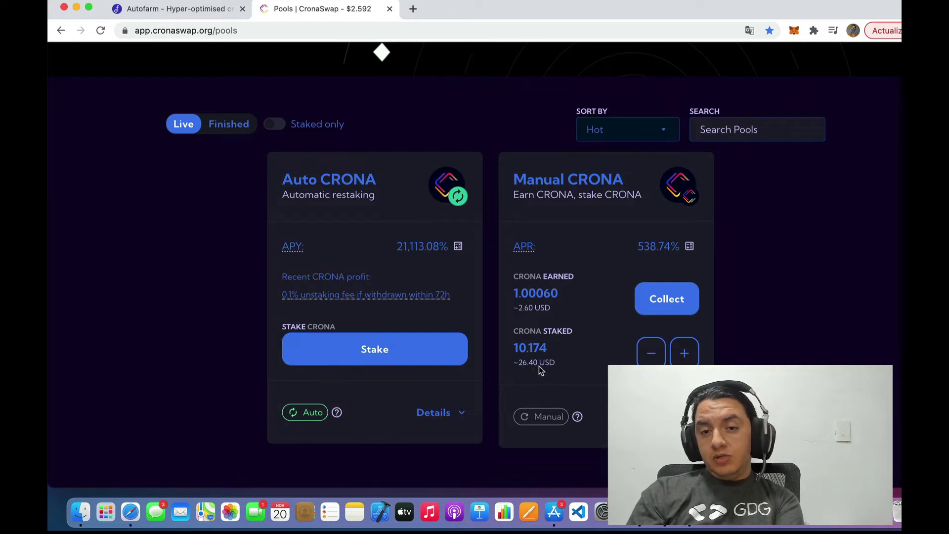
double_click(540, 347)
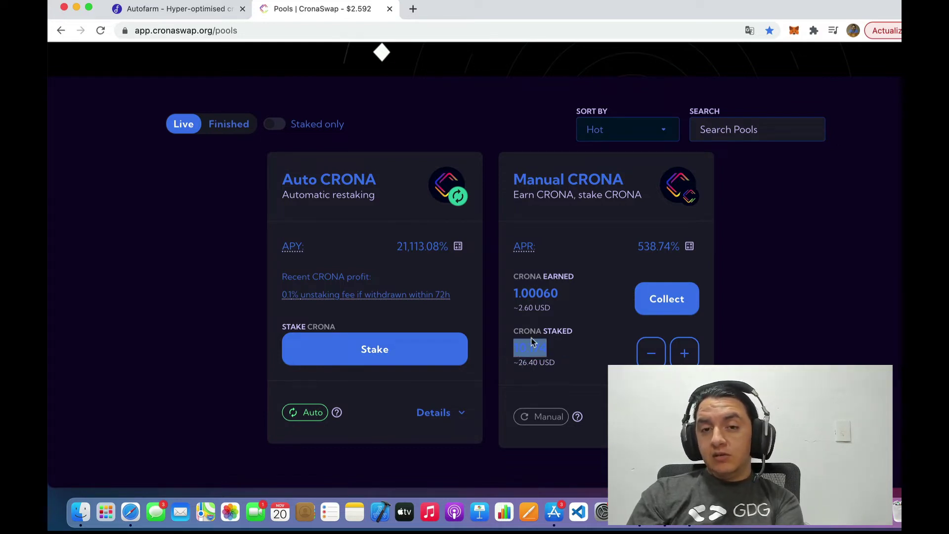
- Compare the Auto CRONA and Manual CRONA pools' rates and staking options
scroll(504, 254, "up", 2)
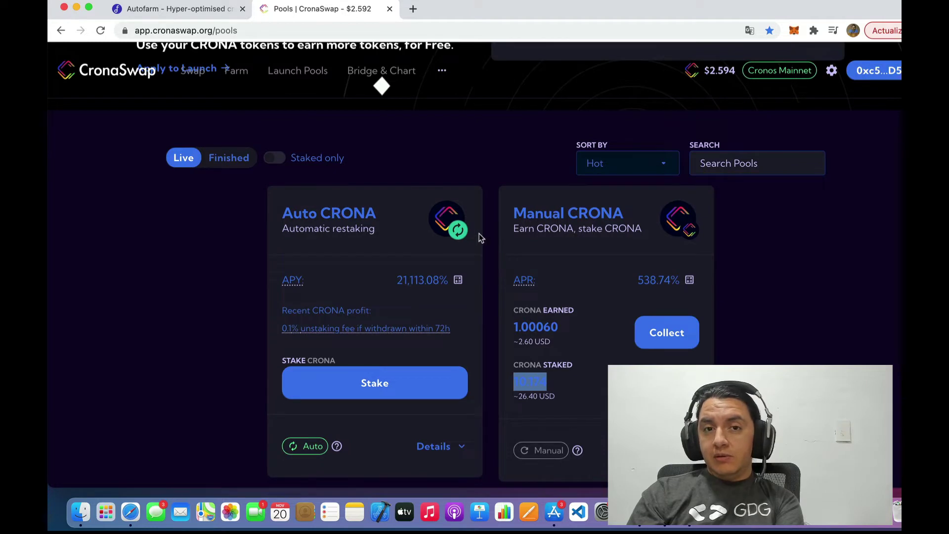
scroll(444, 232, "up", 3)
scroll(487, 381, "down", 5)
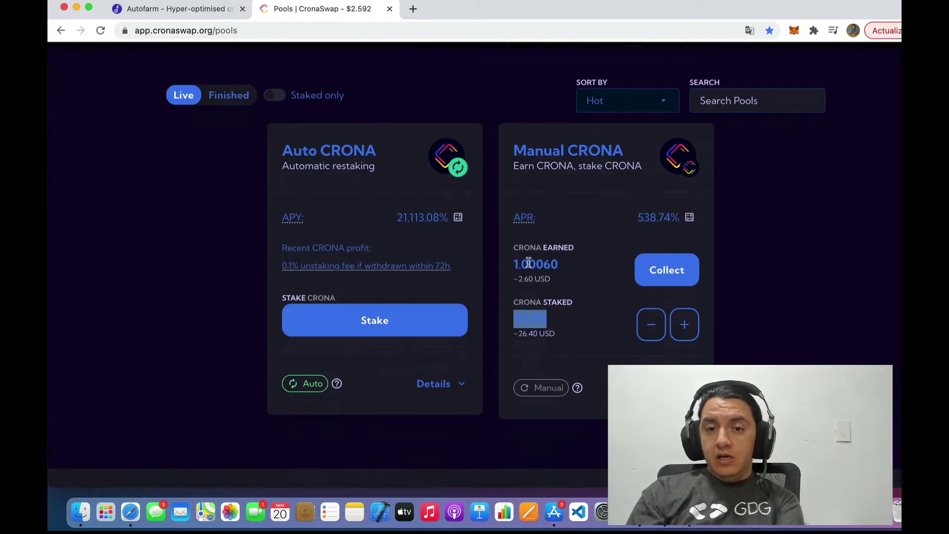
scroll(569, 188, "up", 5)
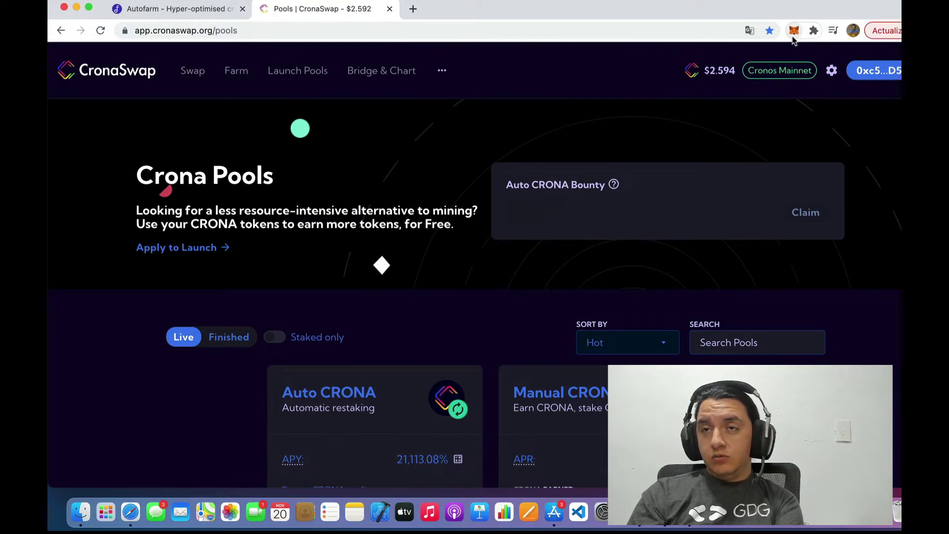
scroll(631, 126, "down", 6)
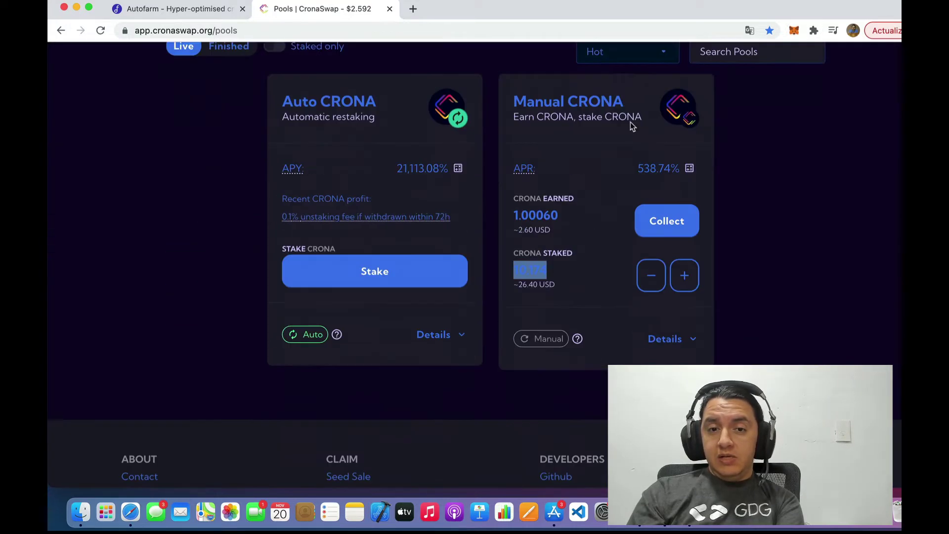
scroll(532, 127, "up", 4)
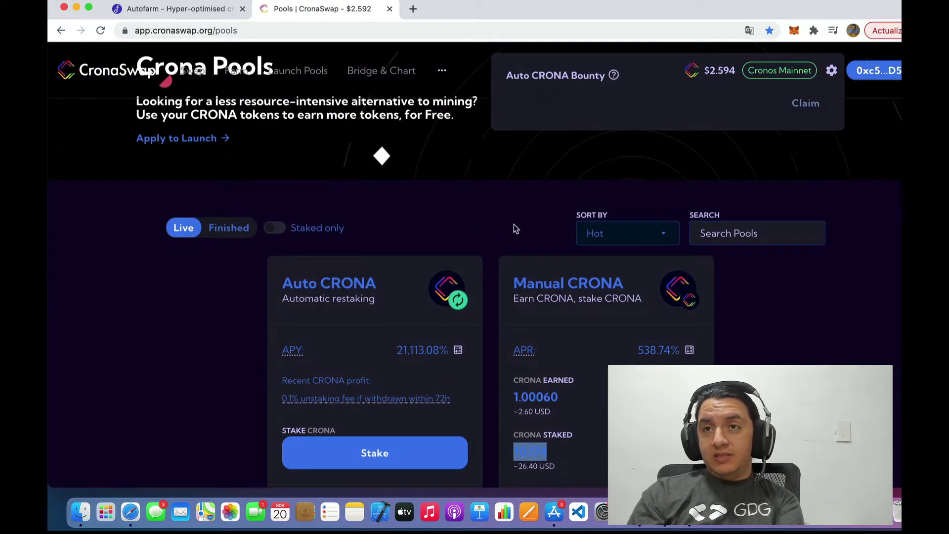
scroll(435, 326, "down", 2)
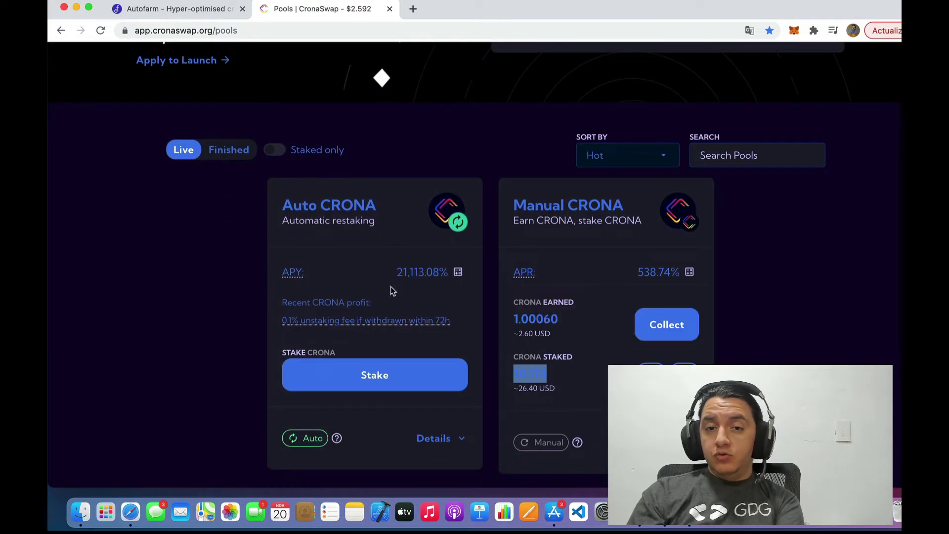
- Open the Farms page and examine the APR, liquidity and multiplier of the listed LP token farms
scroll(474, 230, "up", 4)
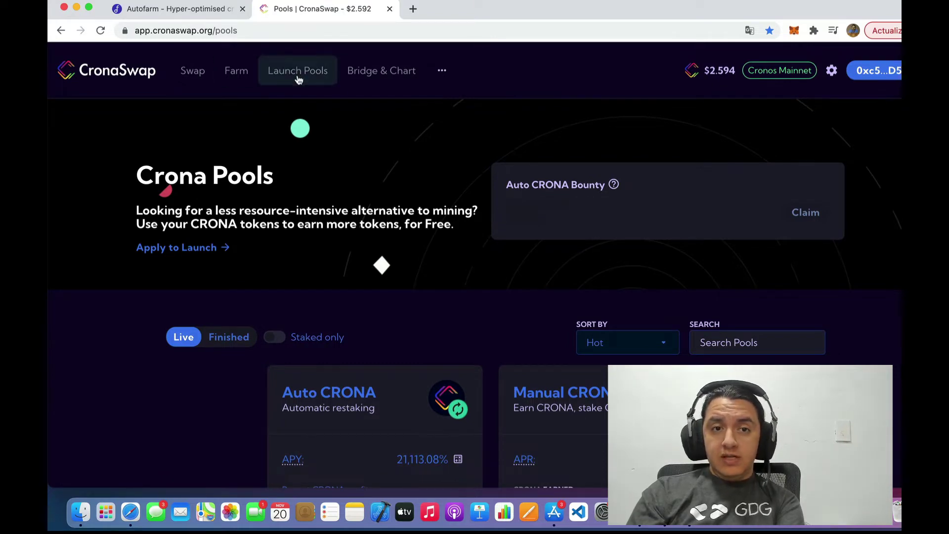
left_click(236, 71)
scroll(290, 197, "down", 4)
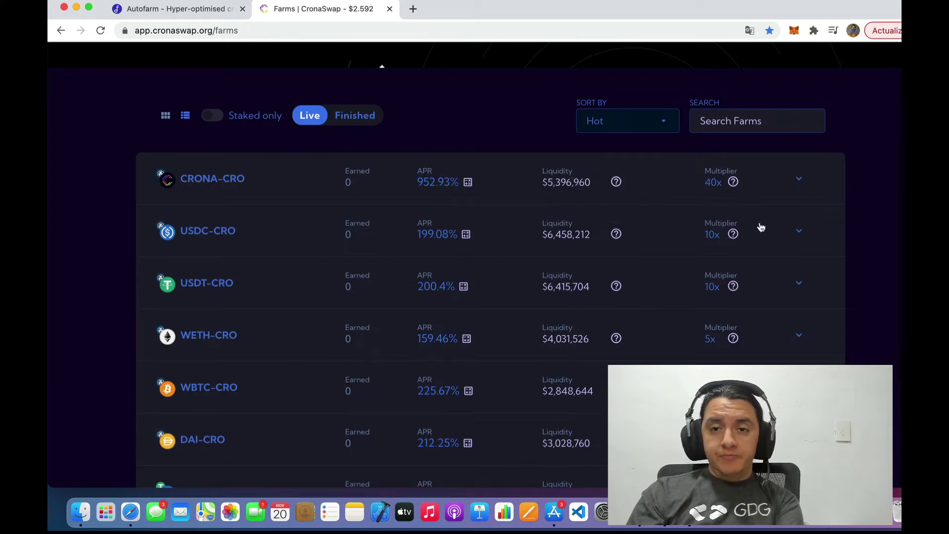
scroll(716, 182, "up", 3)
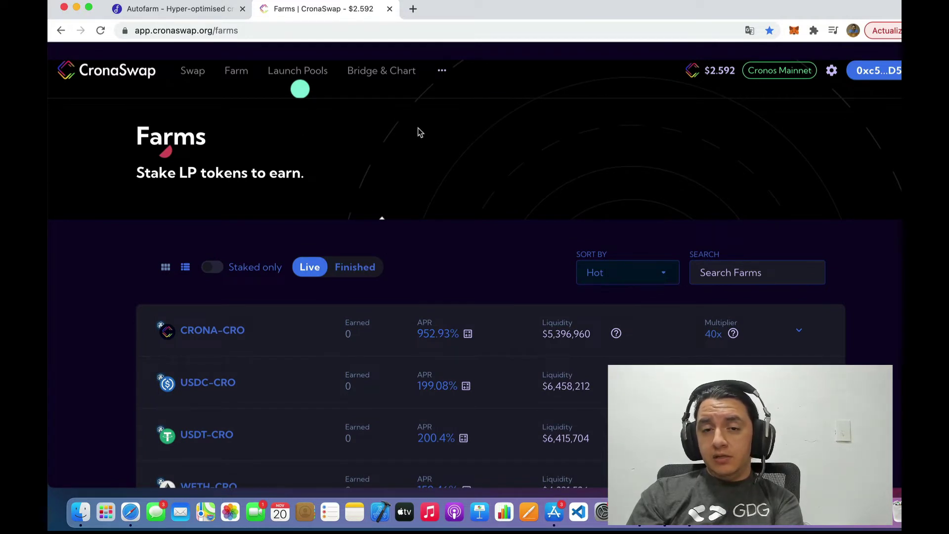
scroll(489, 170, "down", 2)
scroll(490, 171, "down", 4)
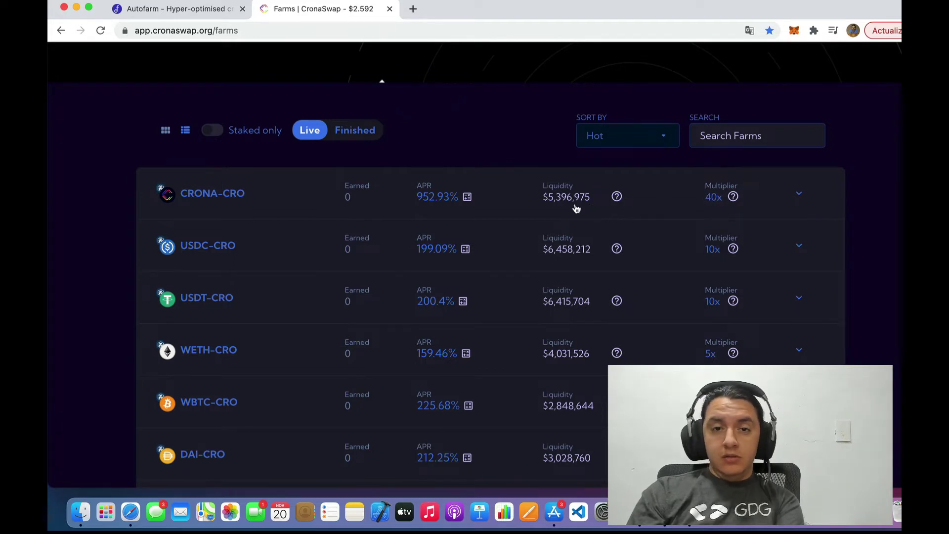
scroll(603, 206, "up", 3)
scroll(284, 290, "down", 3)
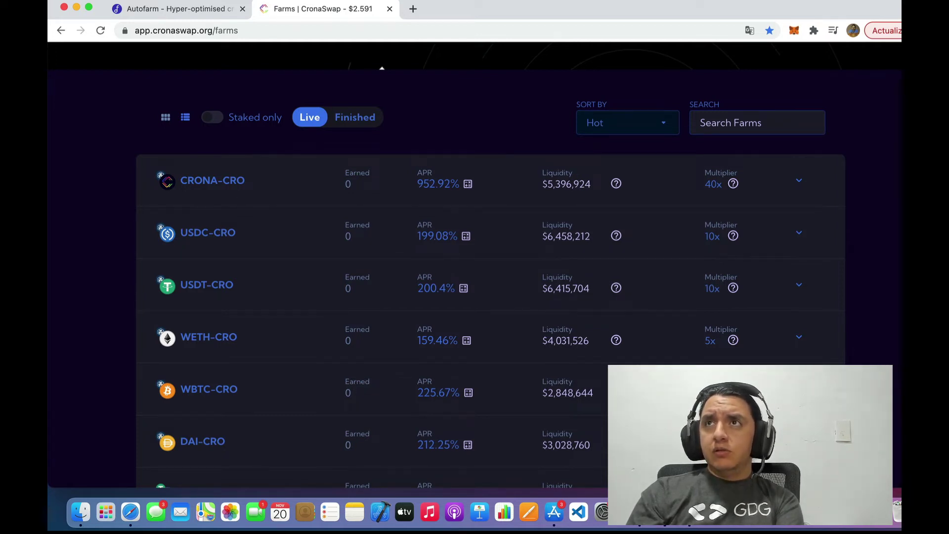
- Open the ROI calculator for the CRONA-CRO farm and estimate the one-year return on a 1000 USD stake
left_click(793, 30)
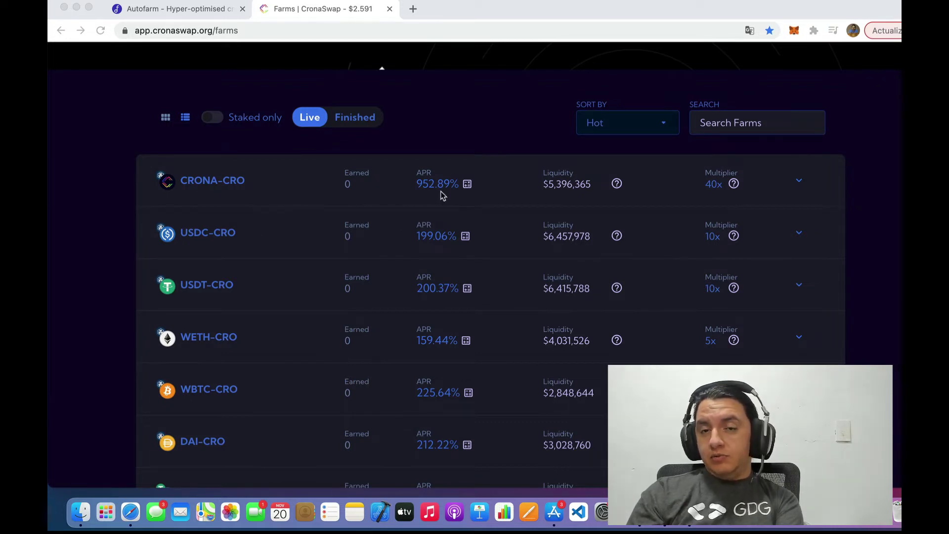
left_click(469, 188)
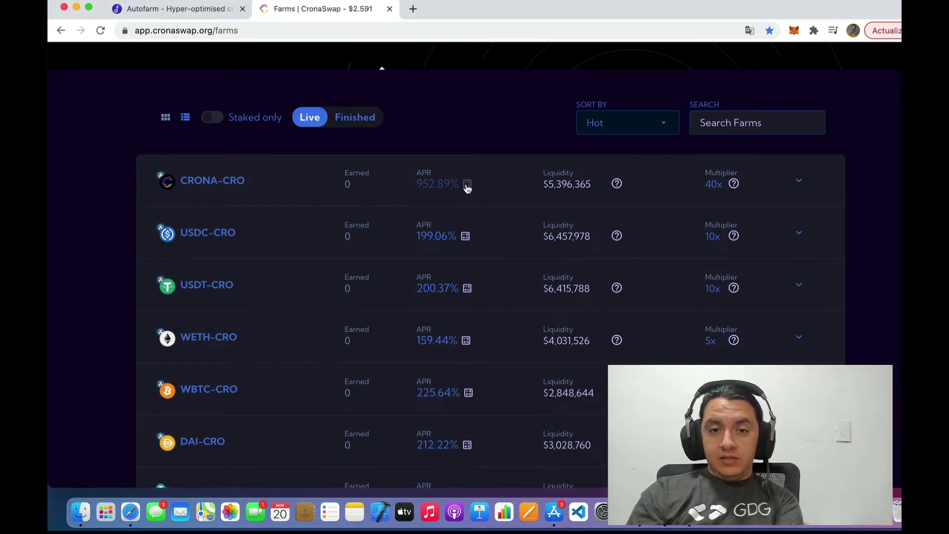
left_click(467, 182)
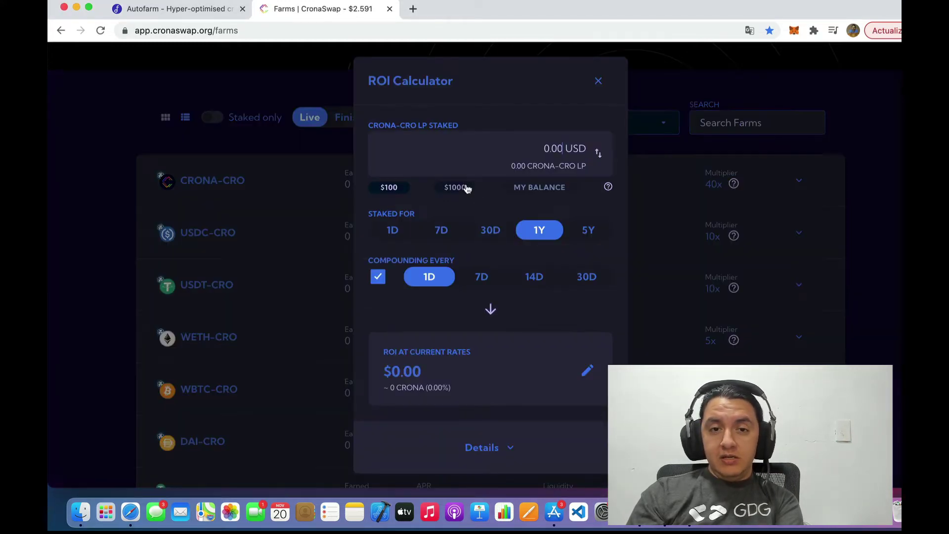
left_click(526, 144)
type("1000")
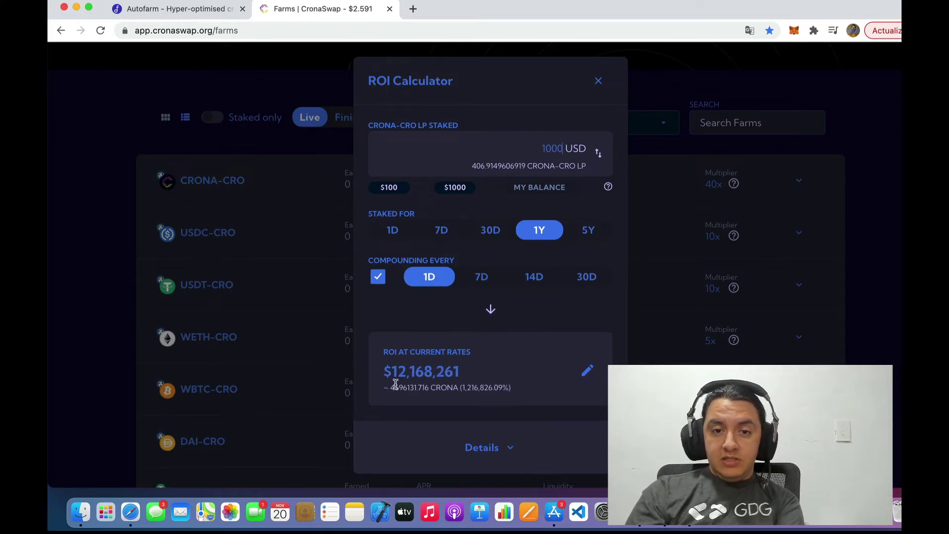
left_click(424, 375)
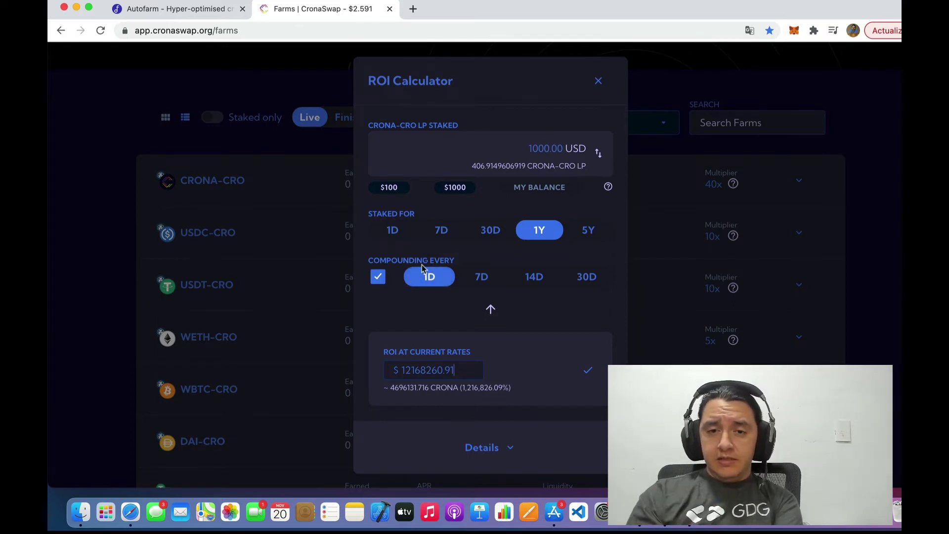
- Compare the CRONA-CRO calculation with 7-, 14- and 30-day compounding, and set compounding back to every 1 day
left_click(486, 282)
left_click(544, 280)
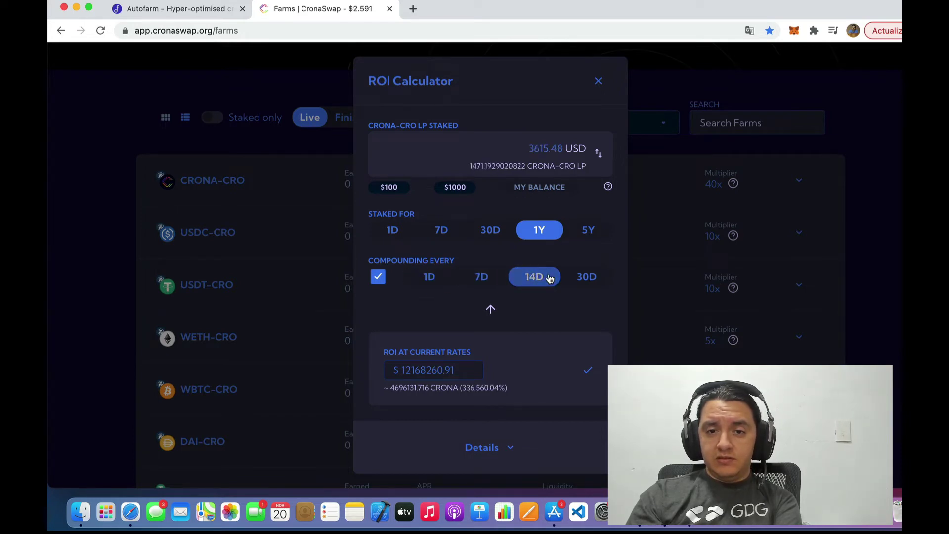
left_click(582, 278)
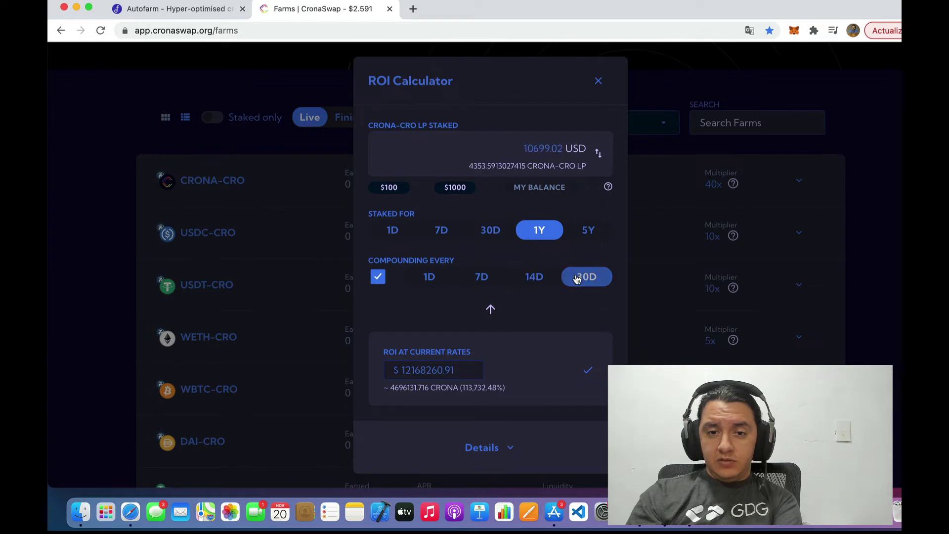
left_click(425, 279)
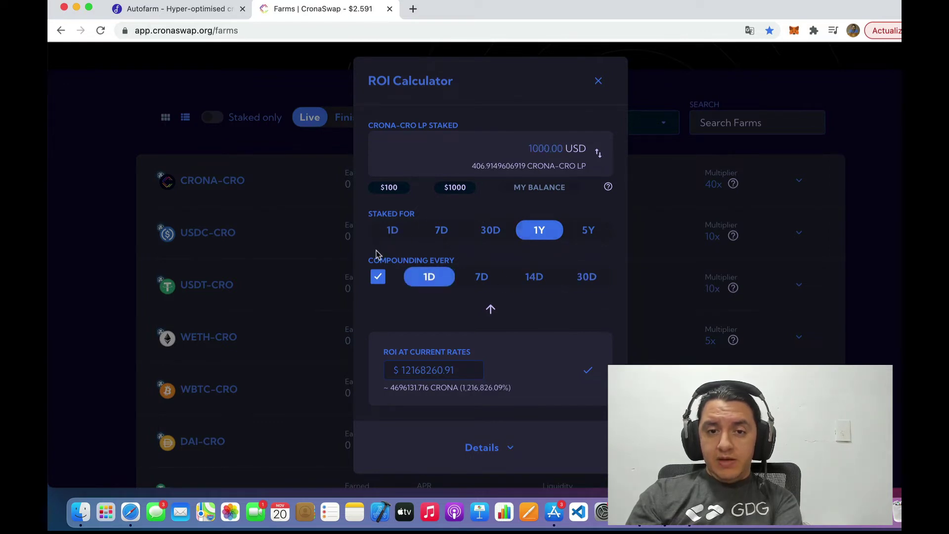
- Calculate the one-day ROI for 1000 USD staked in CRONA-CRO with daily compounding, and close the calculator
left_click(391, 236)
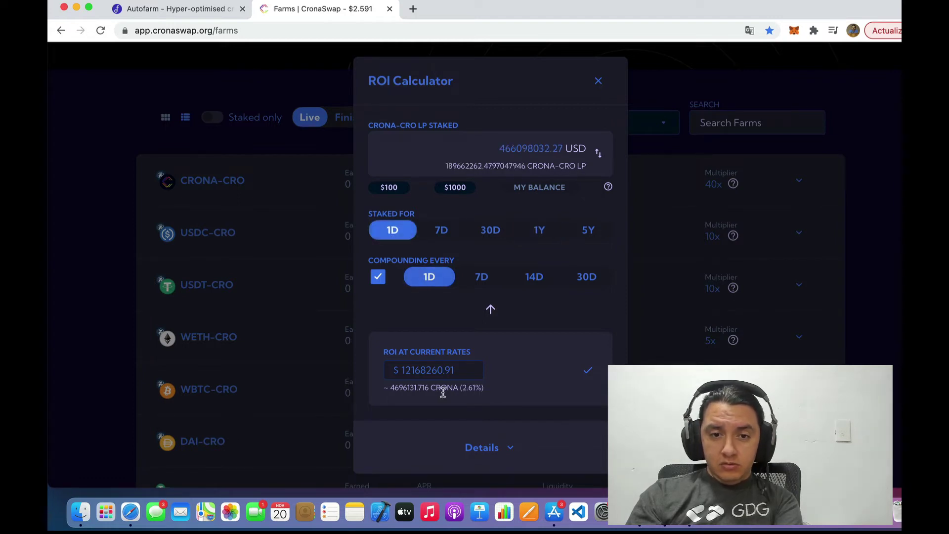
left_click(456, 374)
double_click(533, 149)
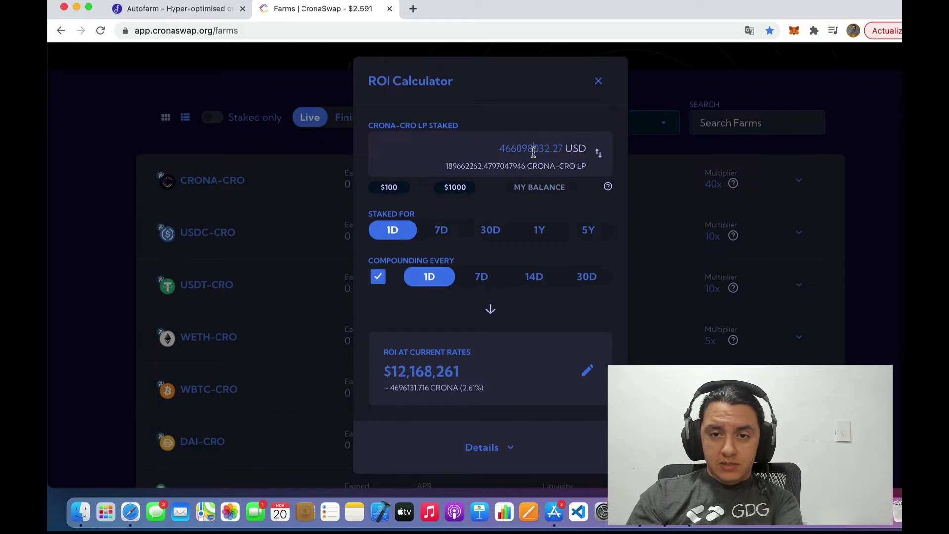
type("1000")
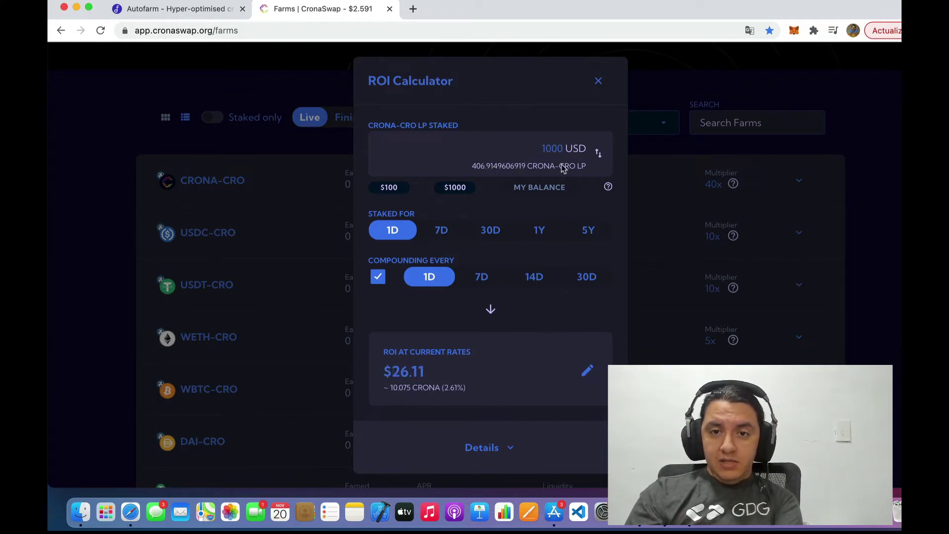
left_click_drag(427, 368, 393, 367)
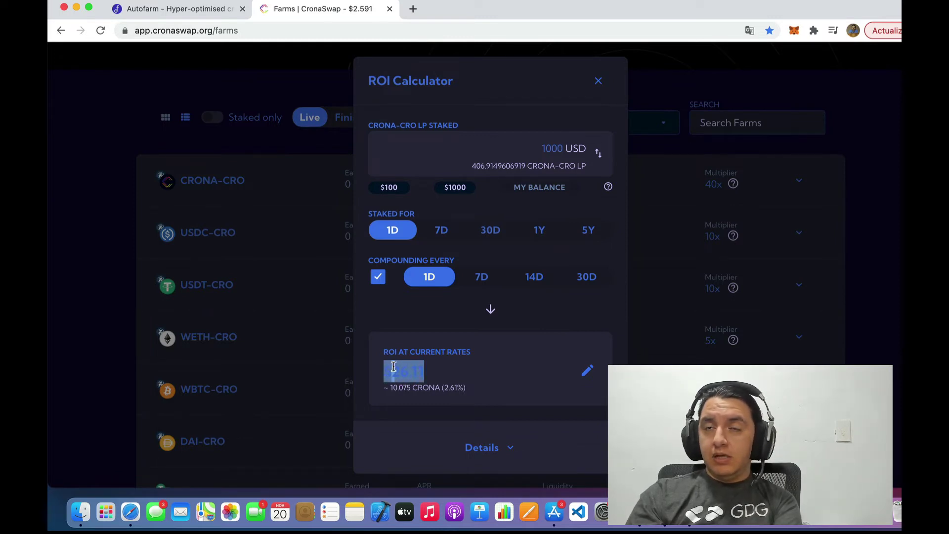
scroll(474, 242, "up", 3)
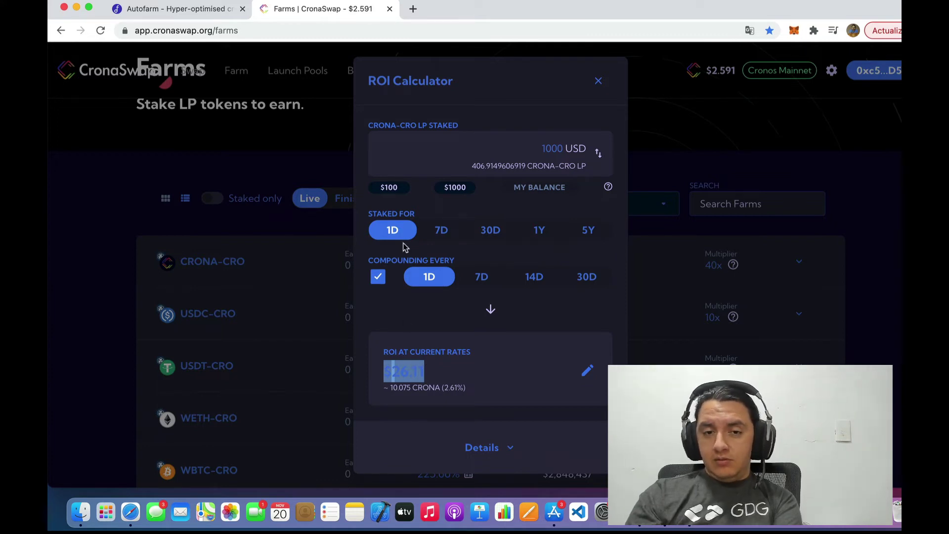
left_click(416, 372)
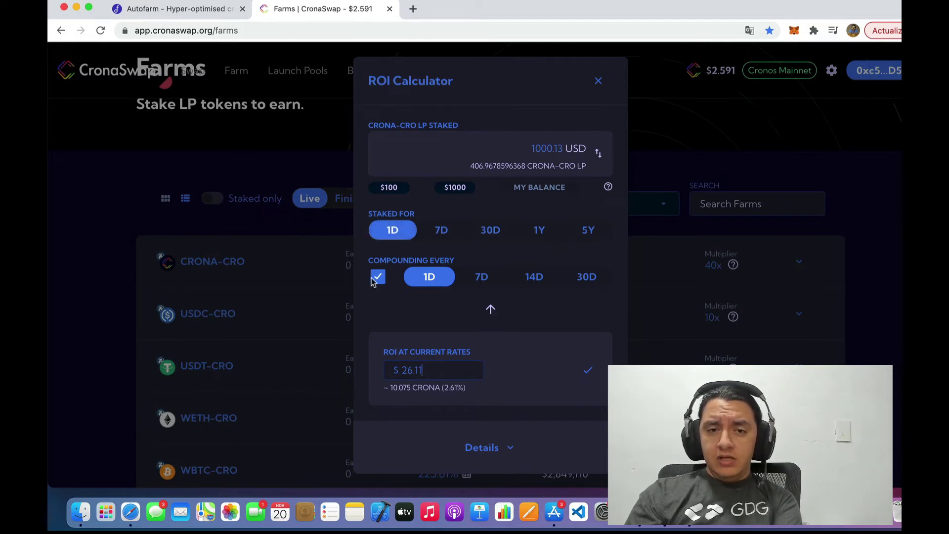
left_click(598, 81)
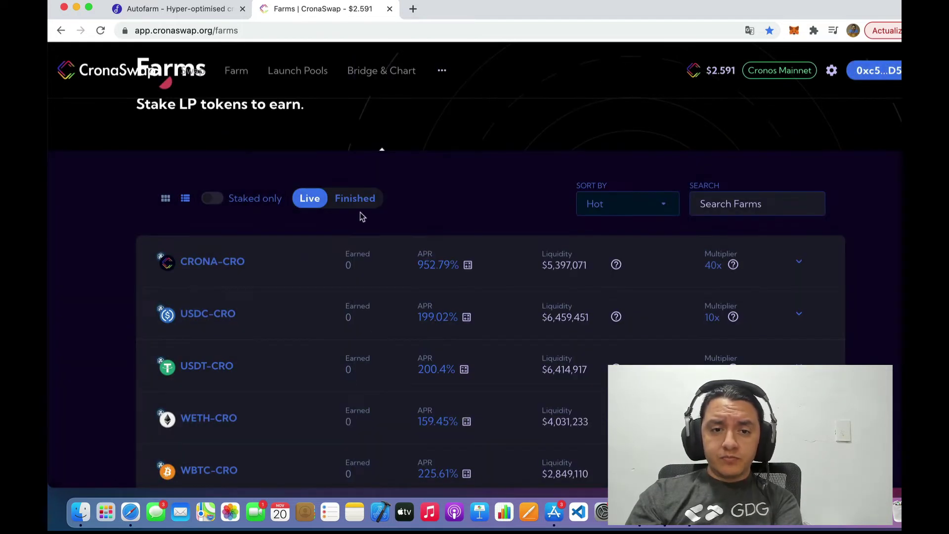
- Look over the live farms and expand the USDT-CRO farm to see its staking details
scroll(360, 215, "down", 1)
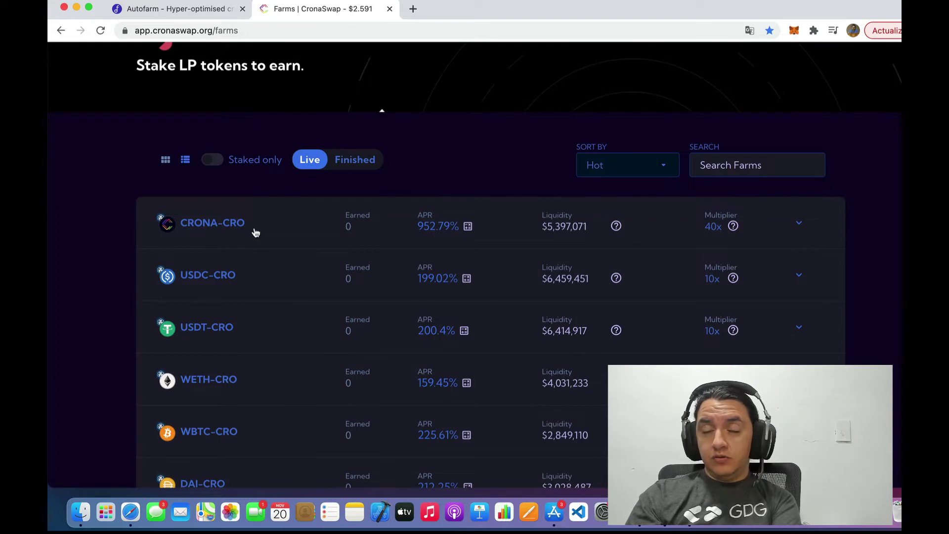
scroll(256, 232, "up", 4)
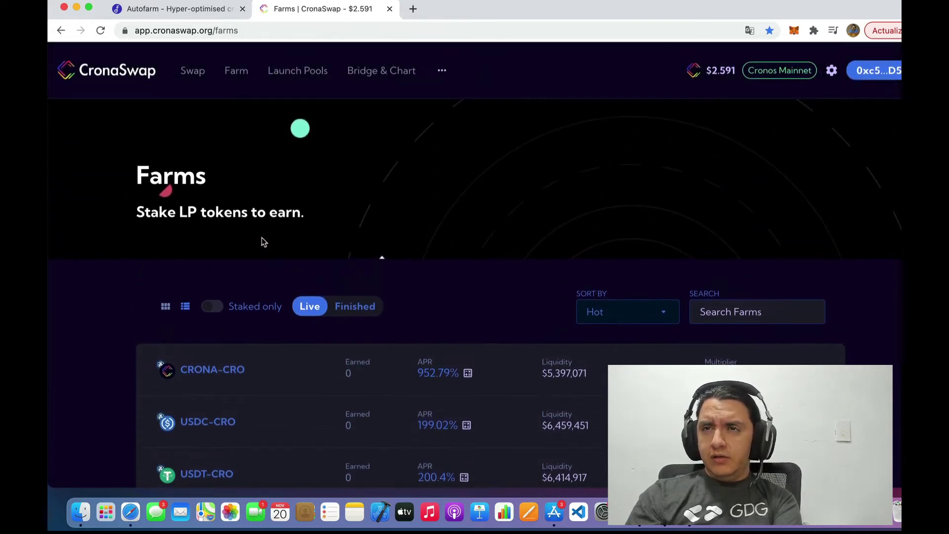
scroll(255, 265, "down", 2)
scroll(255, 270, "up", 3)
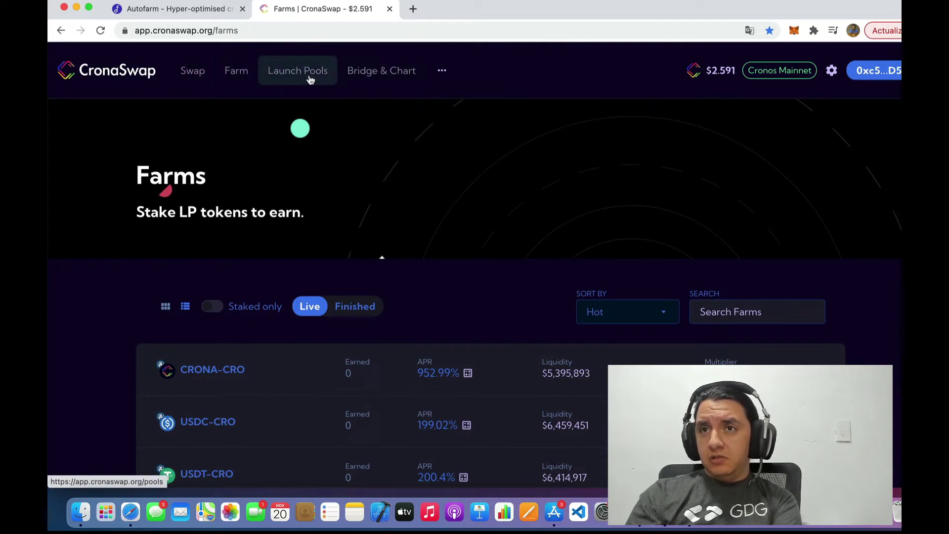
scroll(304, 140, "down", 4)
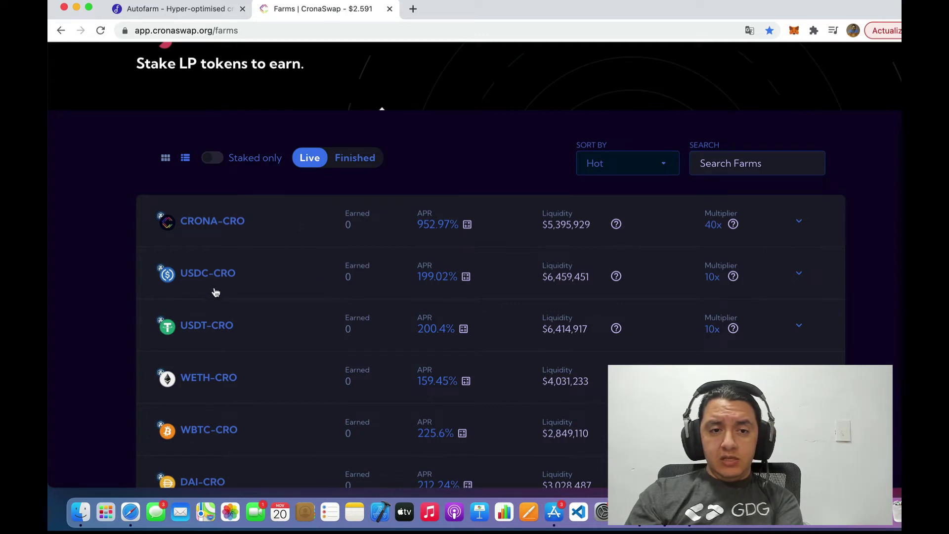
scroll(216, 291, "down", 1)
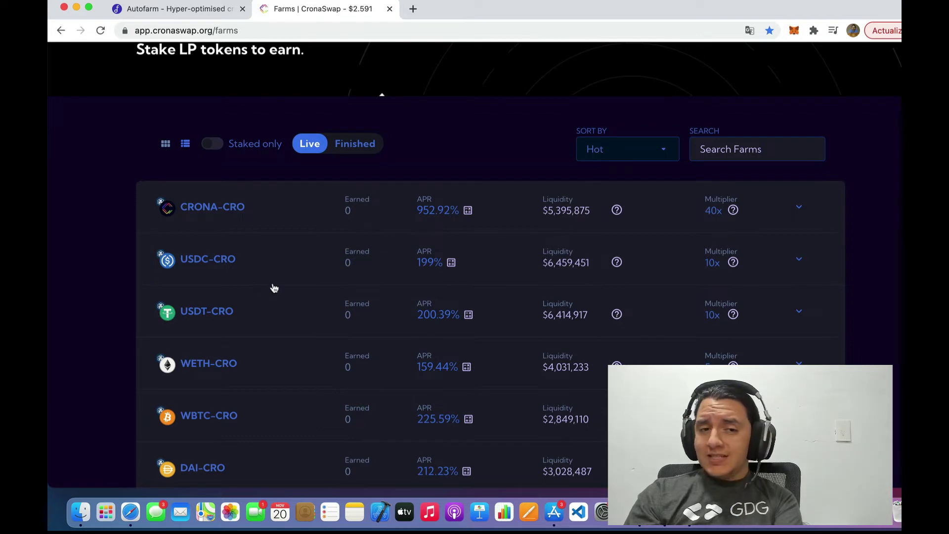
left_click(201, 321)
scroll(292, 345, "down", 2)
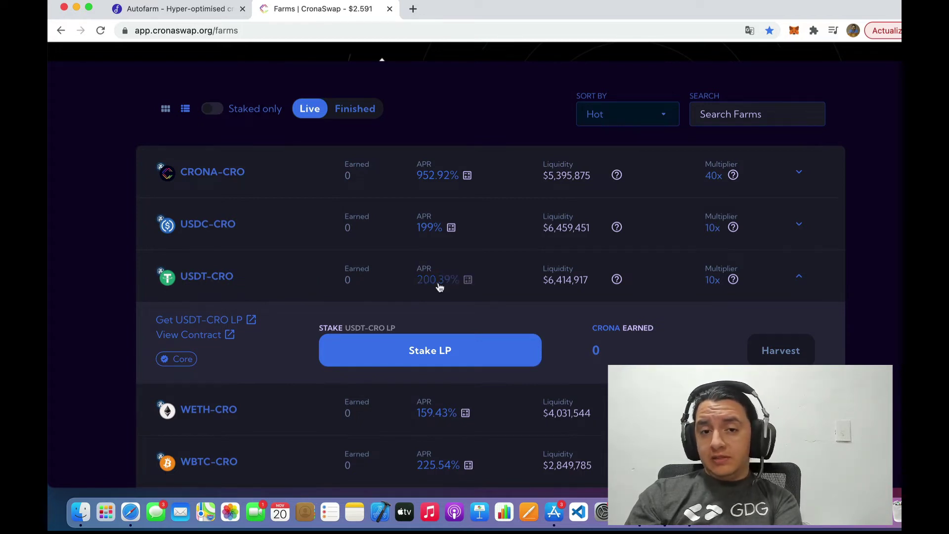
- Open the USDT-CRO farm's ROI calculator and check the one-day return on a 1000 USD stake
left_click(474, 284)
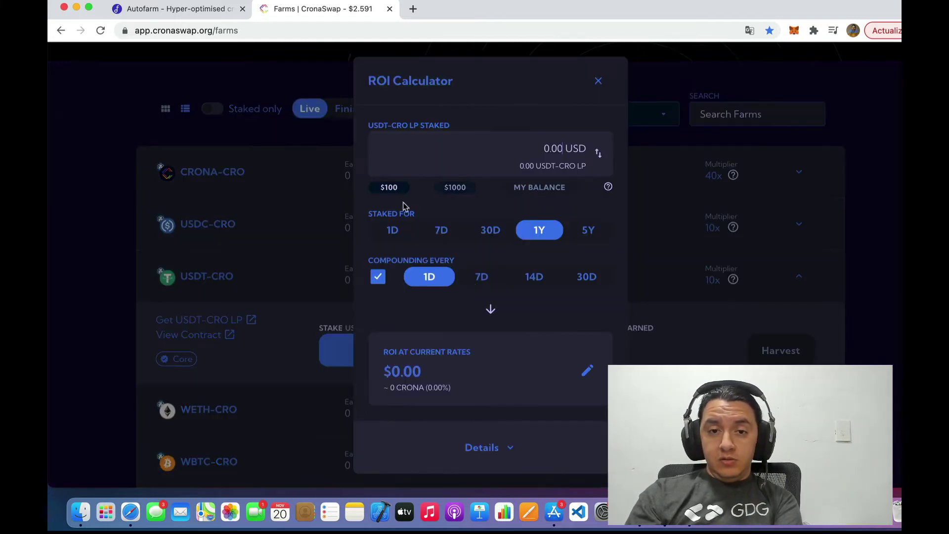
left_click(528, 152)
type("1000")
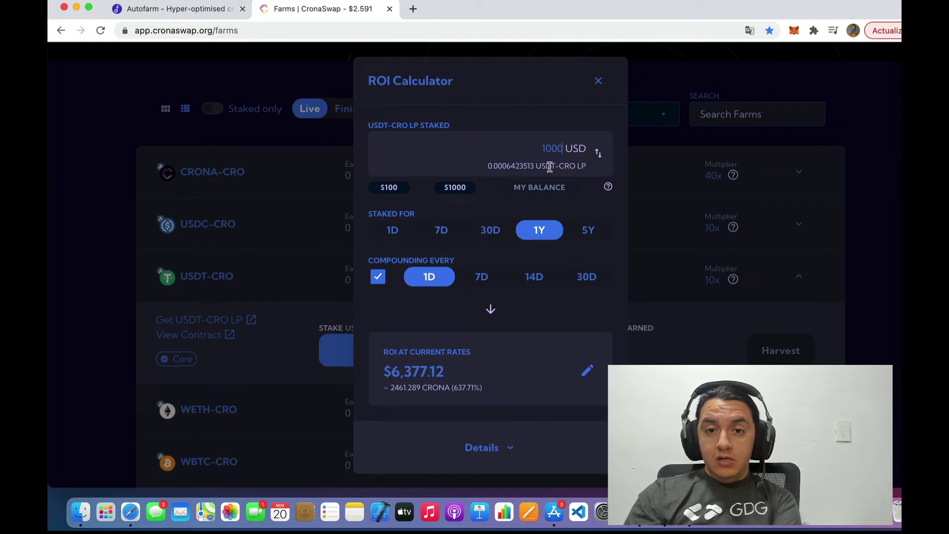
left_click(397, 233)
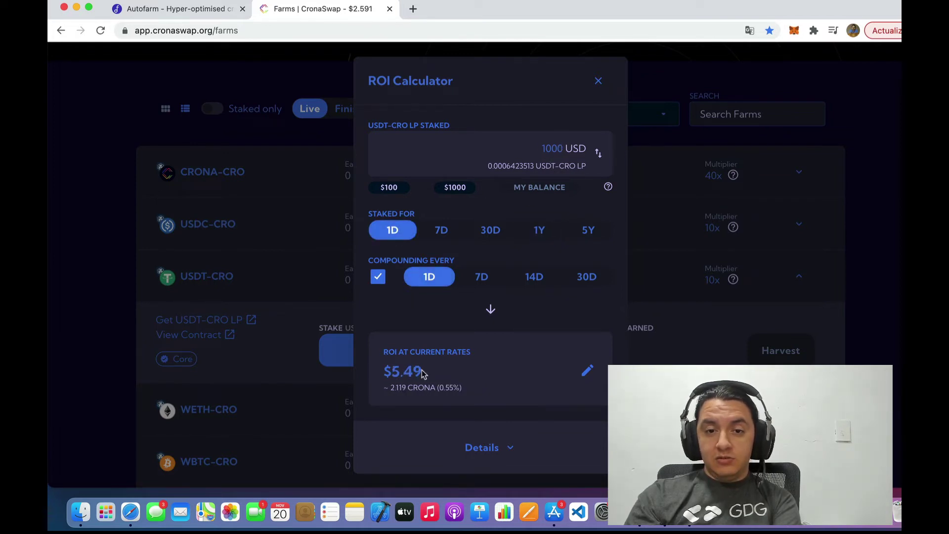
left_click_drag(421, 371, 394, 376)
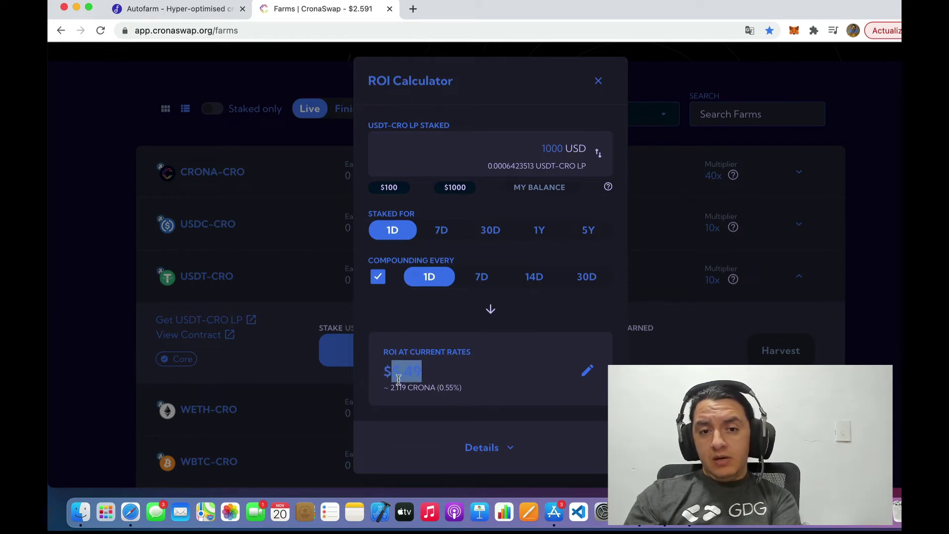
left_click(439, 378)
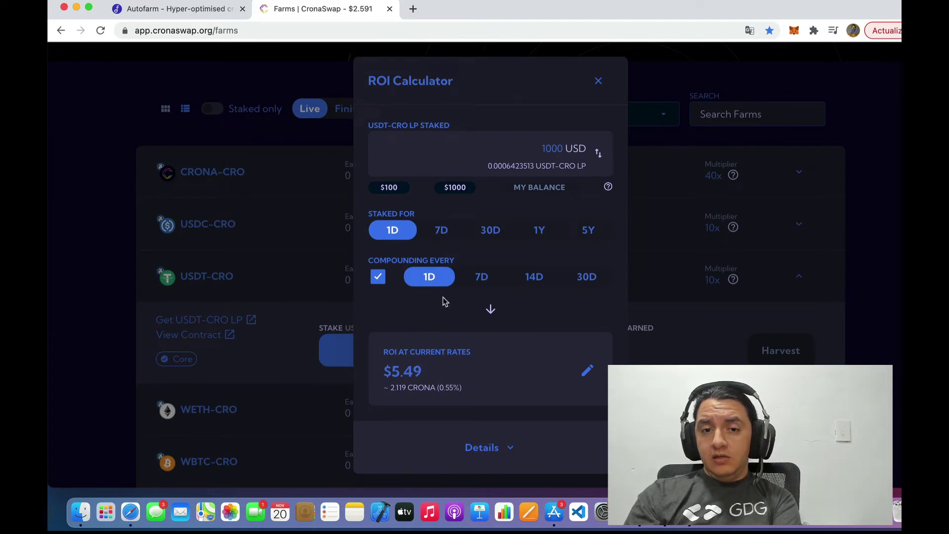
- Compare 30-day with daily compounding for USDT-CRO, check the 30-day ROI compounded daily, and close the calculator
left_click(583, 278)
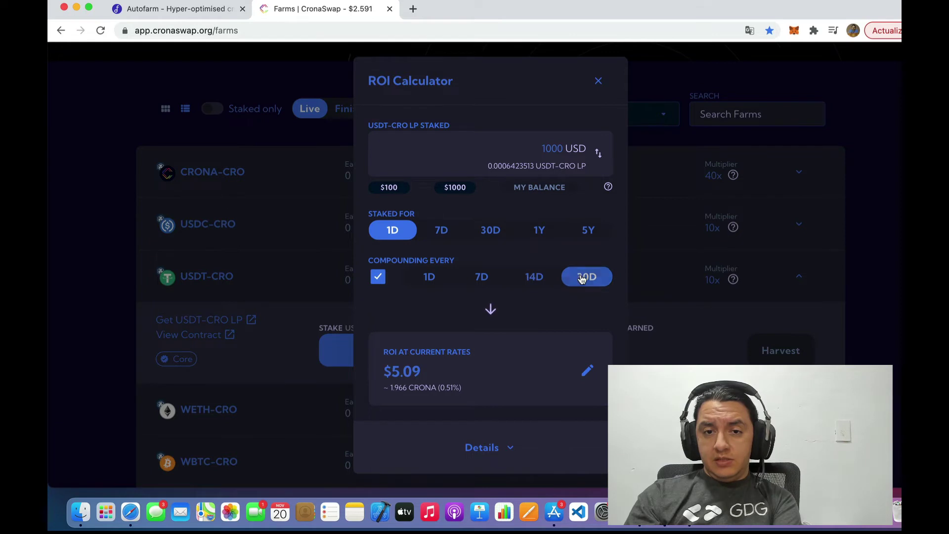
left_click(429, 277)
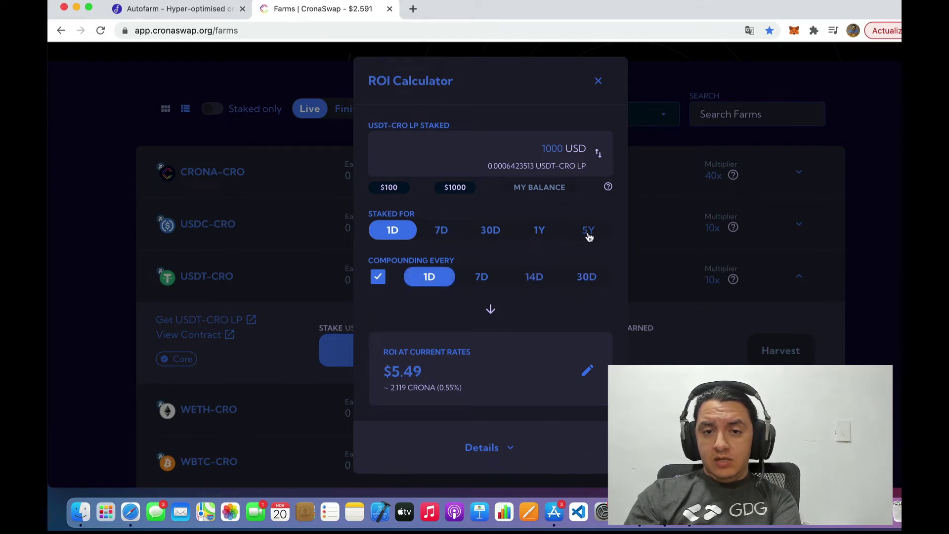
left_click(490, 231)
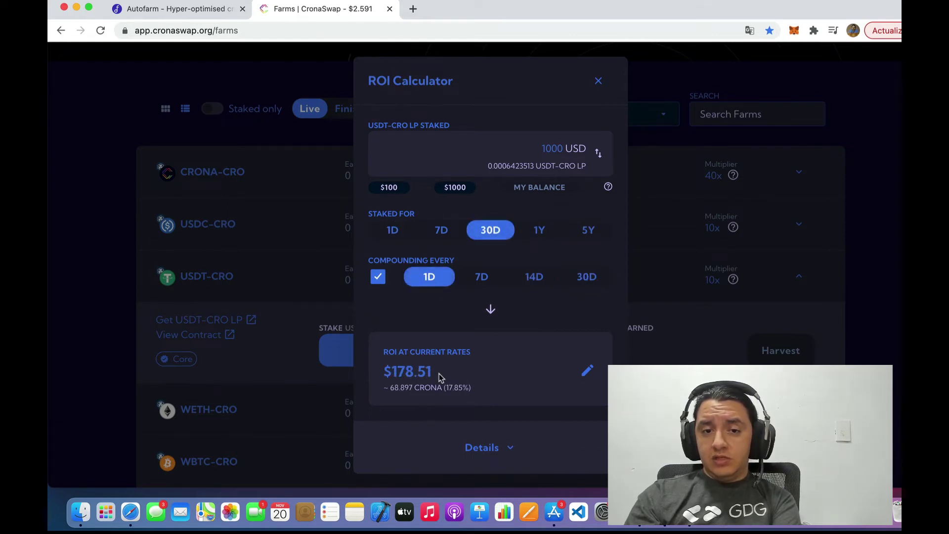
left_click_drag(438, 375, 387, 375)
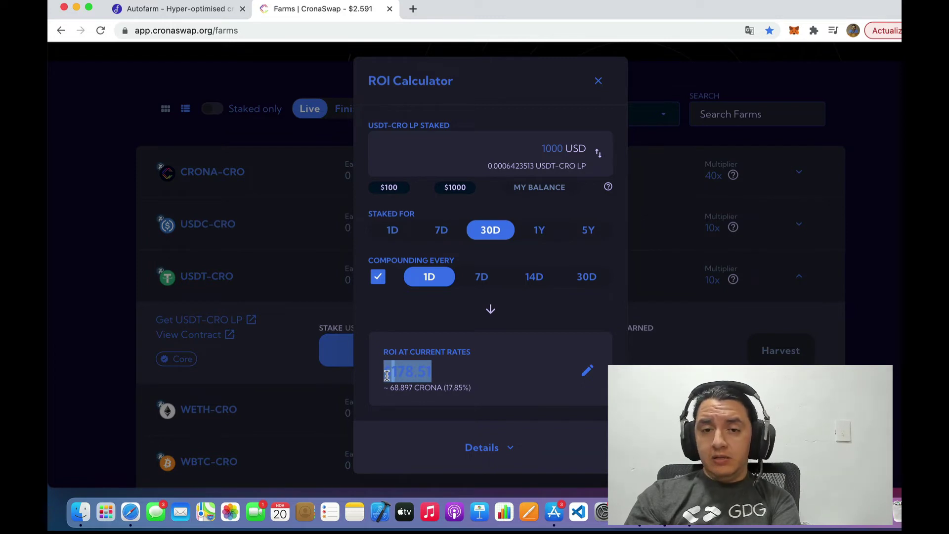
left_click(597, 81)
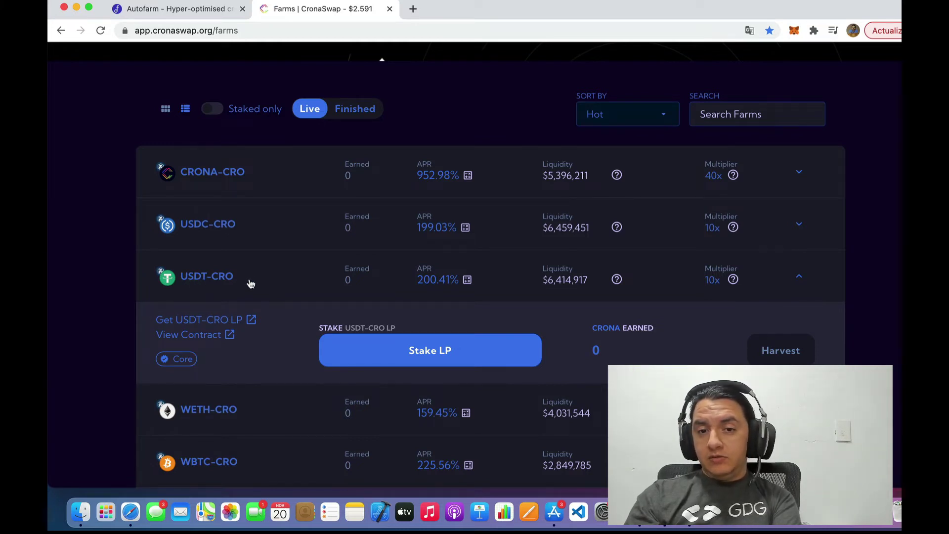
- Examine the APR, liquidity and multiplier of the farms listed below USDT-CRO, including the stablecoin pairs
scroll(250, 283, "down", 1)
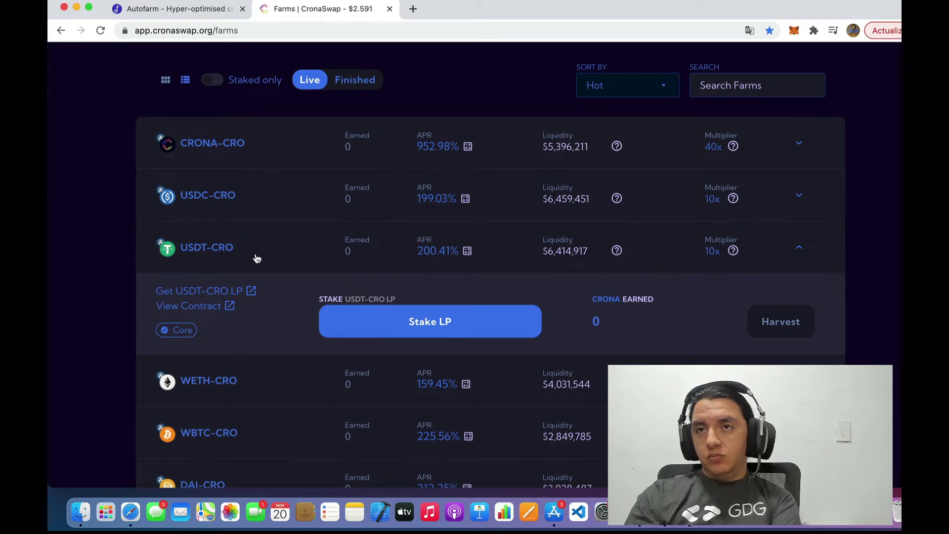
scroll(256, 258, "down", 7)
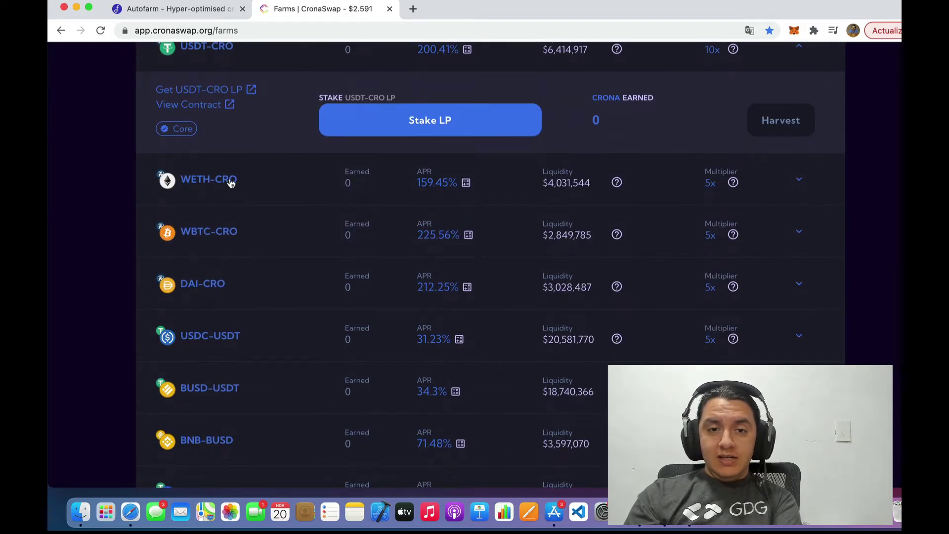
scroll(232, 203, "up", 2)
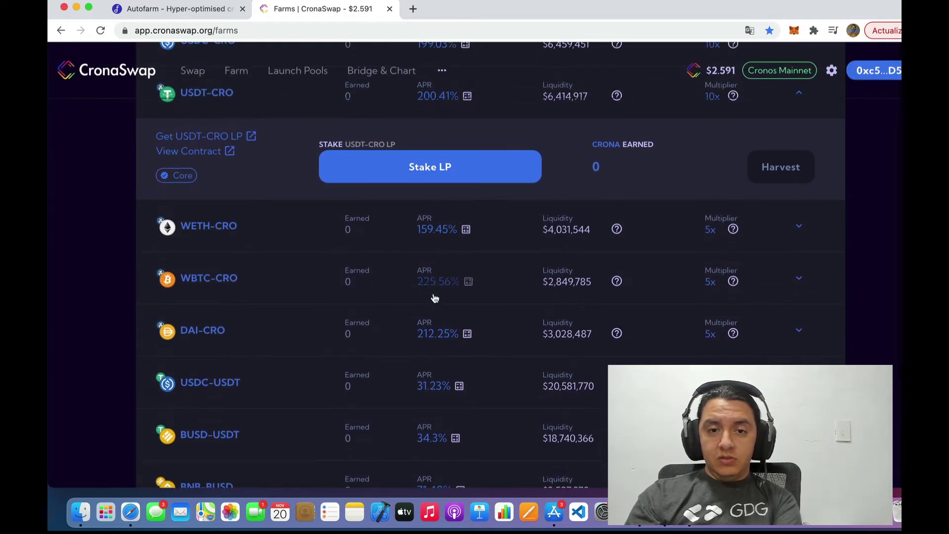
scroll(436, 306, "down", 4)
scroll(425, 297, "down", 3)
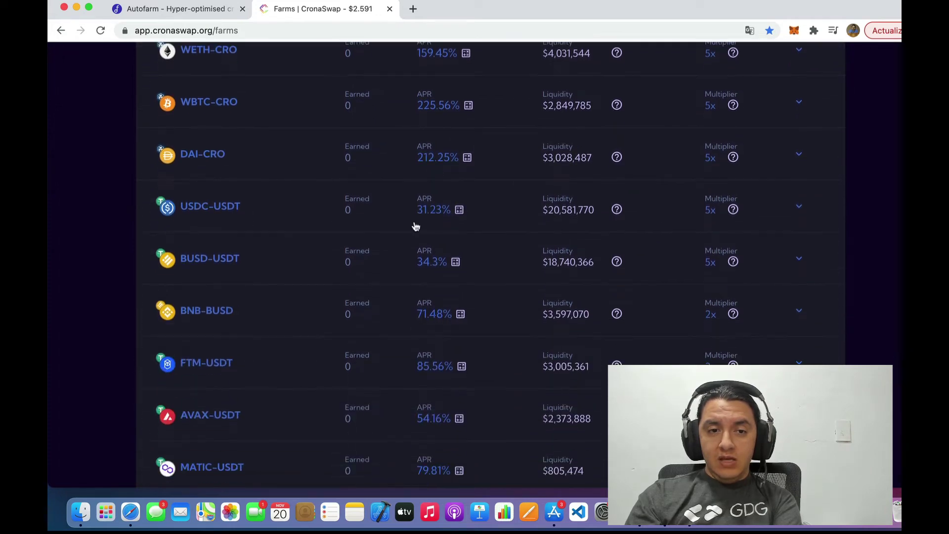
- Expand the USDC-USDT farm, check its one-year ROI on a 1000 USD stake compounded daily, and close the calculator
left_click(261, 208)
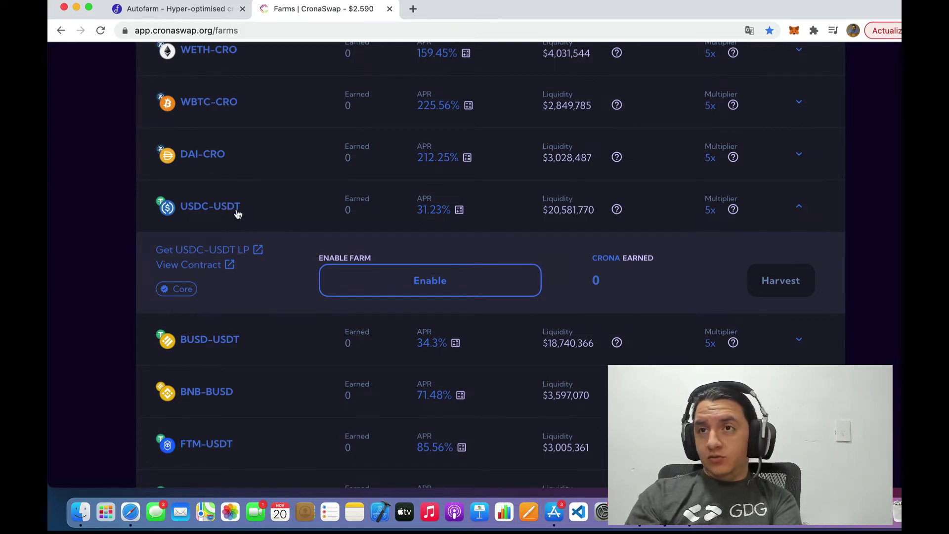
left_click(460, 210)
left_click(537, 164)
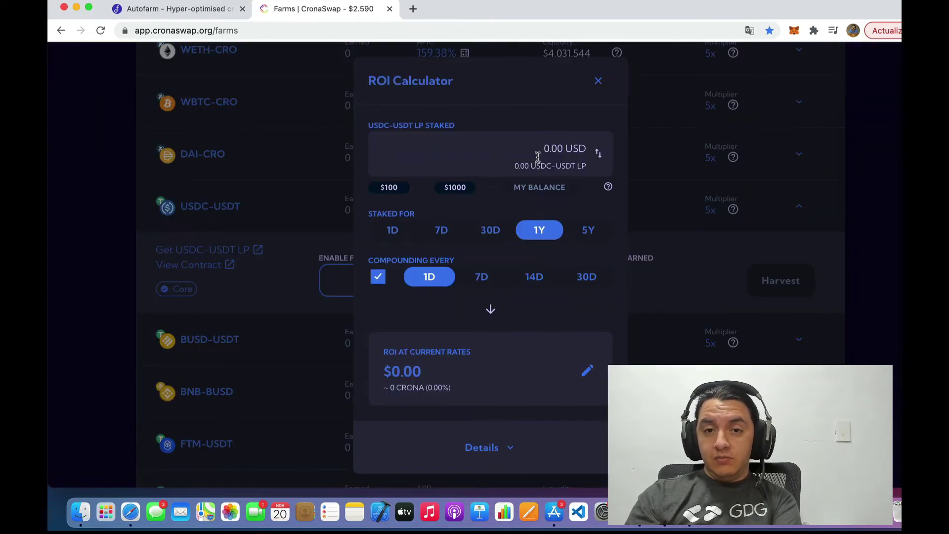
type("1000")
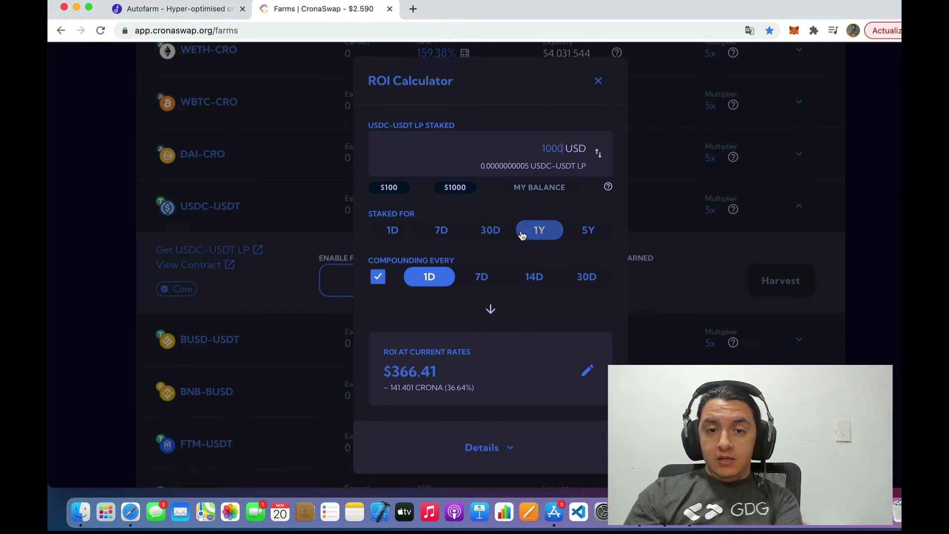
left_click(418, 369)
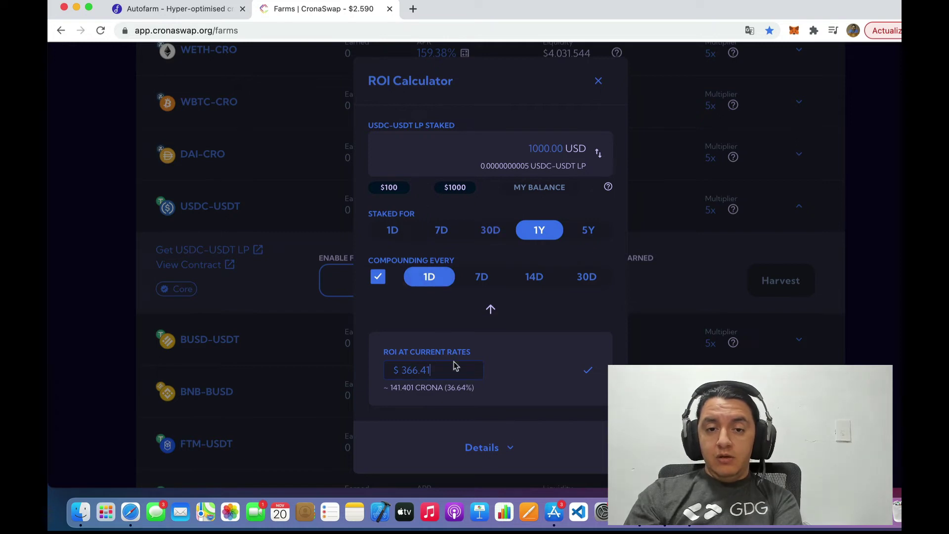
double_click(433, 370)
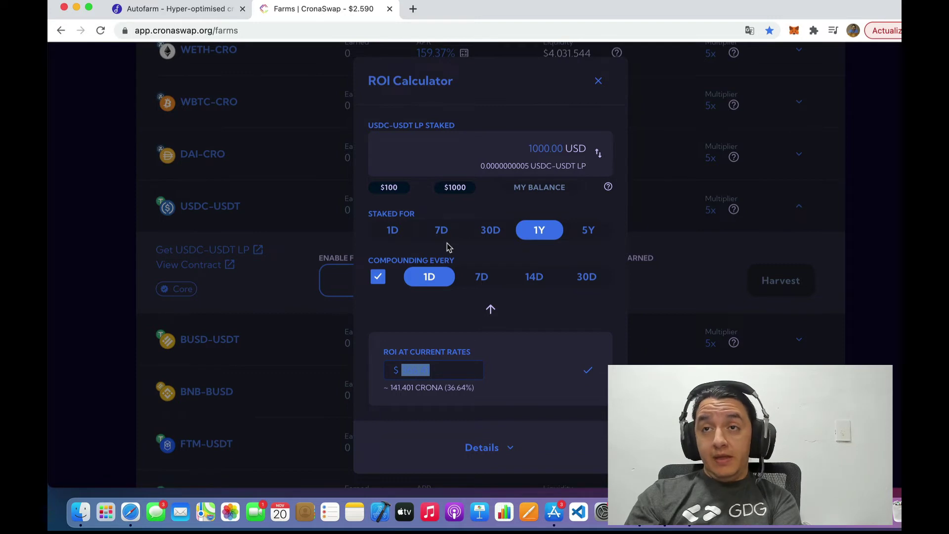
left_click(599, 83)
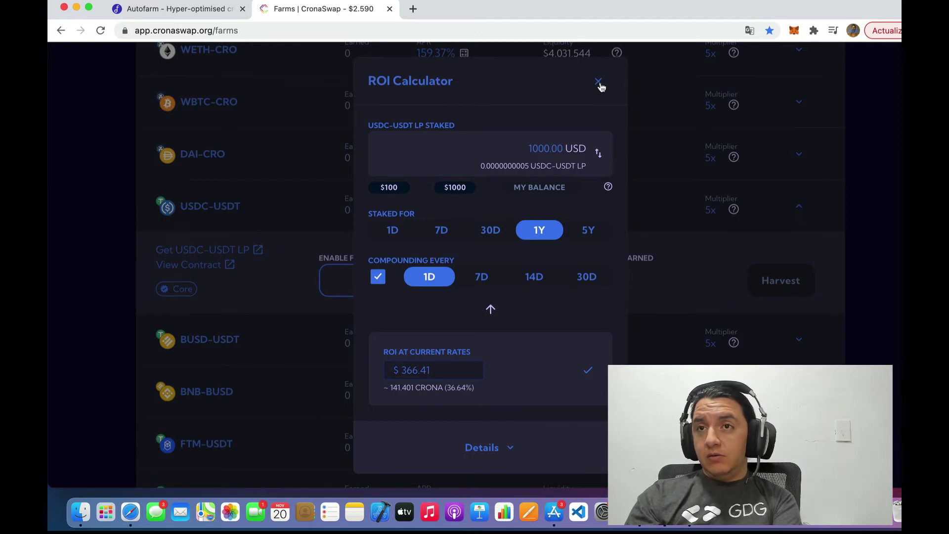
left_click(599, 83)
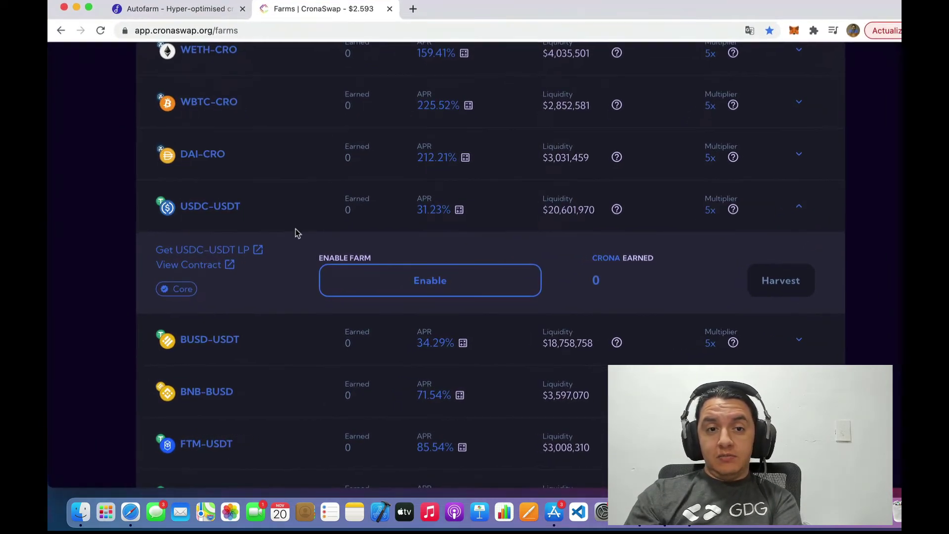
- Look over the remaining farms down to WIND-CRO and return to the start of the farm list
scroll(306, 225, "down", 10)
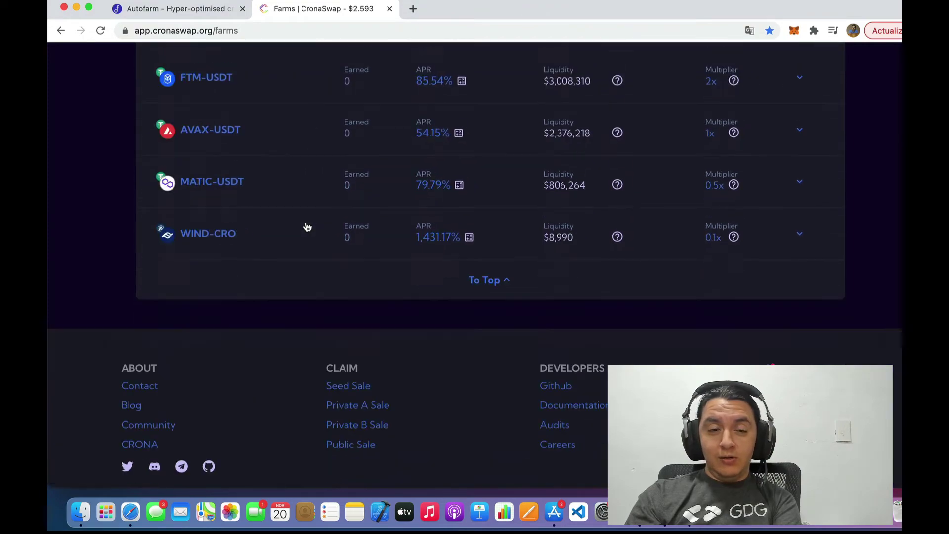
scroll(306, 226, "up", 15)
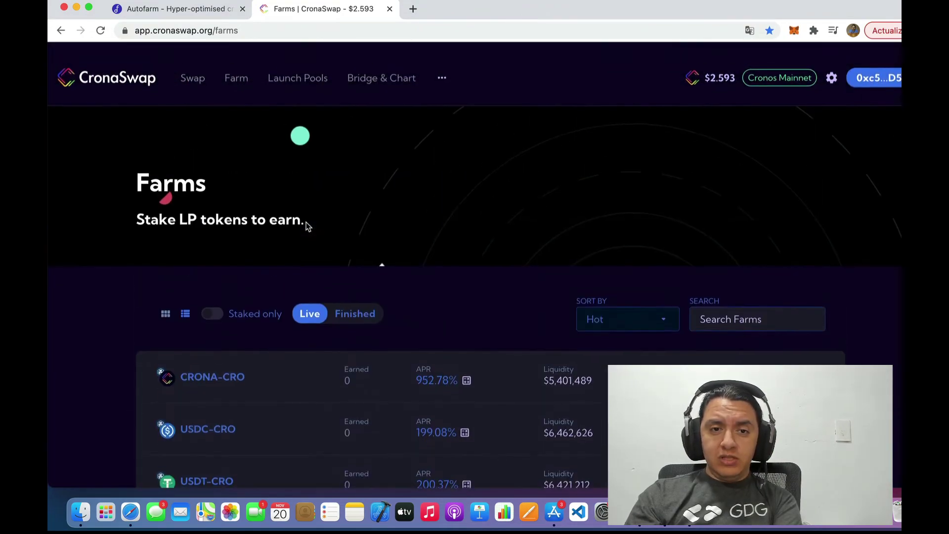
scroll(329, 391, "down", 10)
scroll(330, 390, "up", 15)
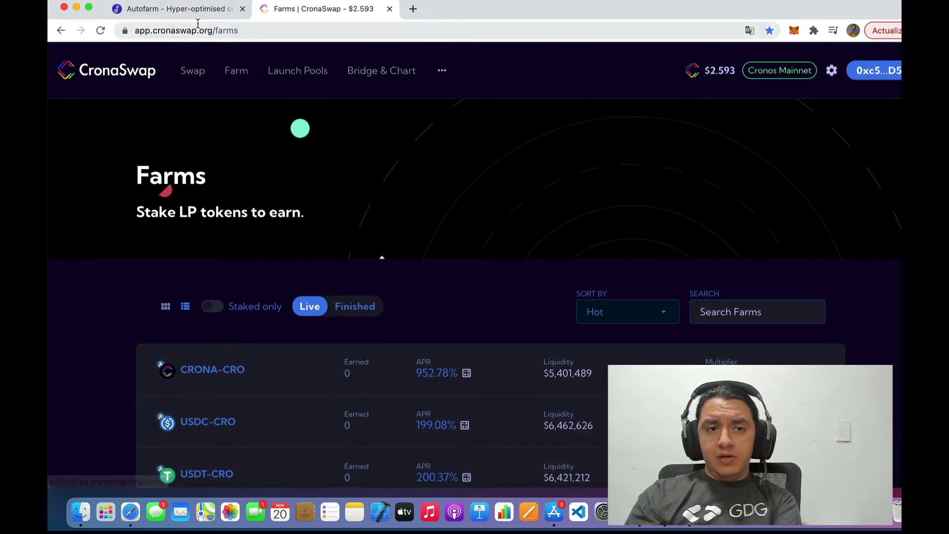
- Switch to Autofarm and look over its Cronos vaults, including the staked vault and the other available vaults
left_click(188, 9)
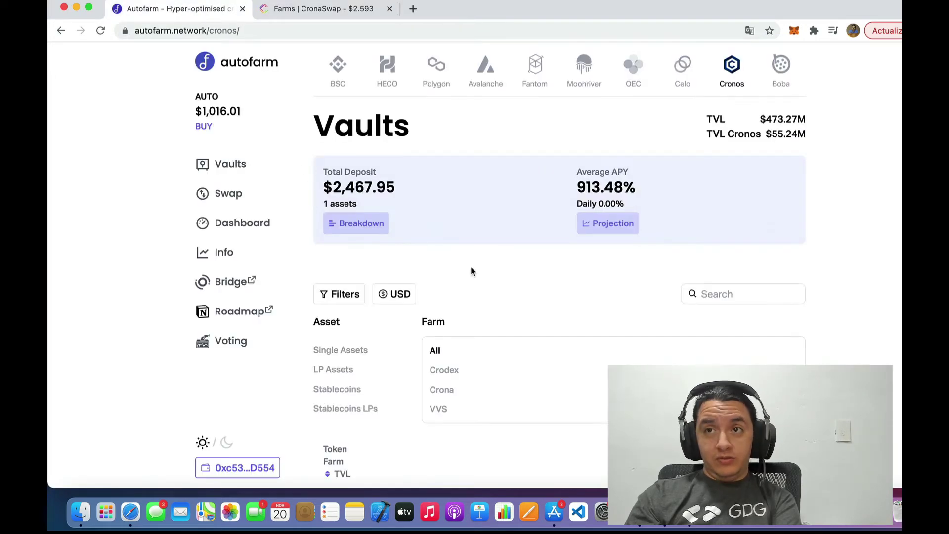
scroll(494, 297, "down", 2)
scroll(504, 307, "up", 2)
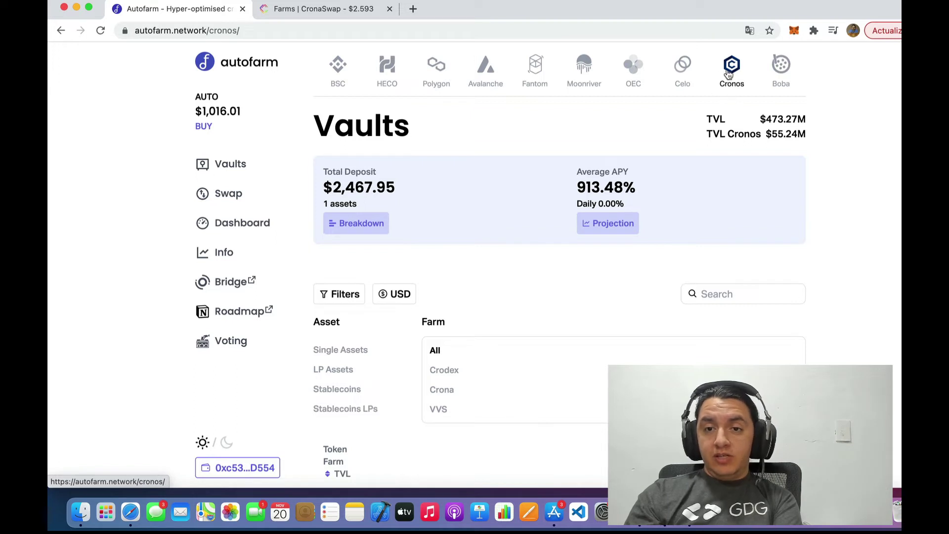
scroll(587, 204, "down", 10)
scroll(587, 204, "down", 1)
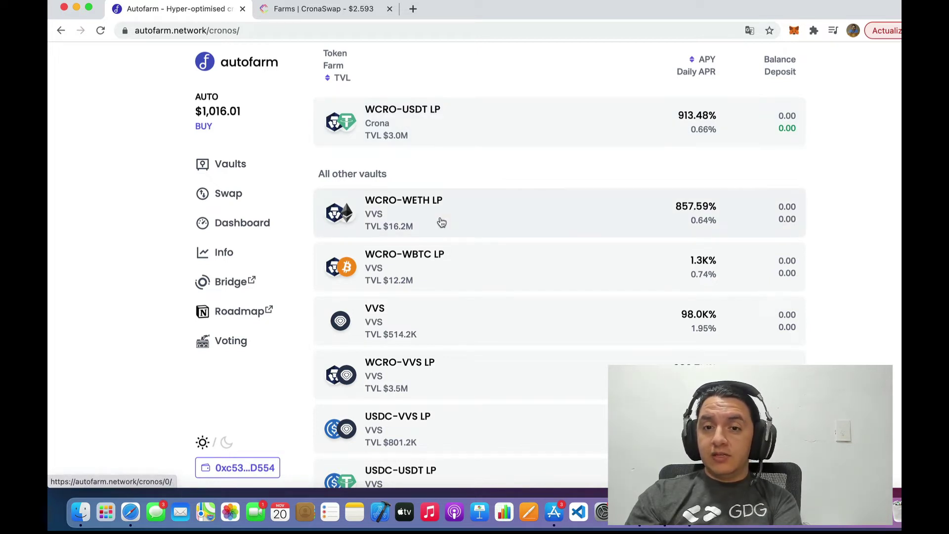
scroll(441, 223, "up", 6)
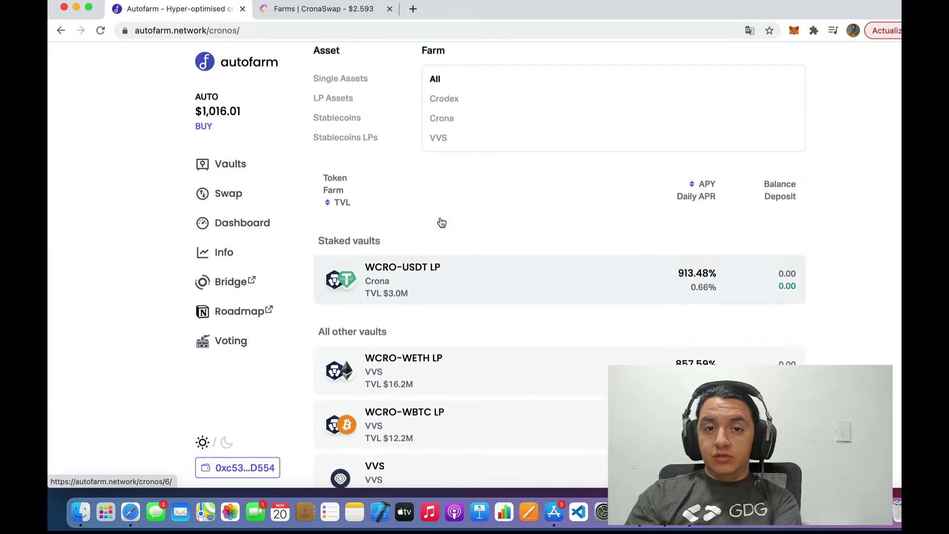
scroll(441, 222, "down", 8)
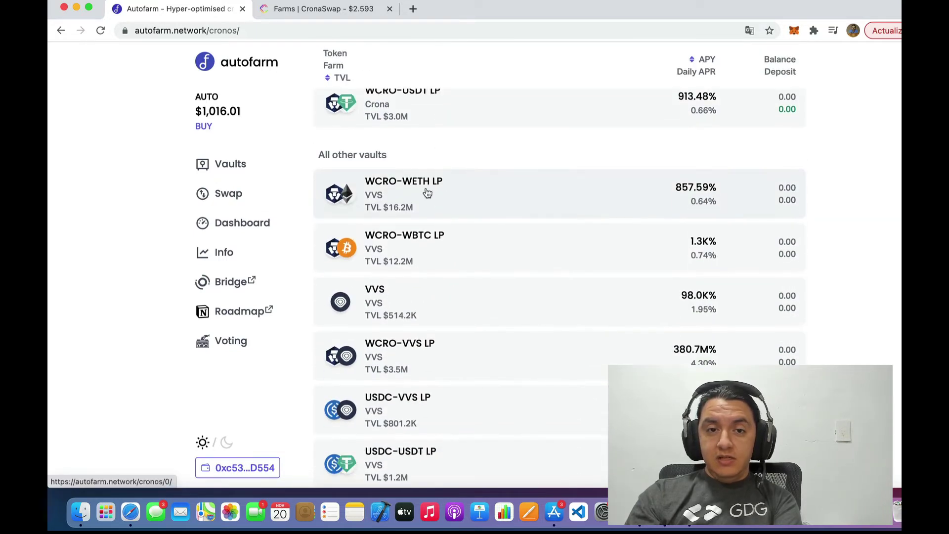
- Open the WCRO-WETH LP vault and review its APY, deposit section and projection table
left_click(427, 193)
scroll(485, 244, "down", 3)
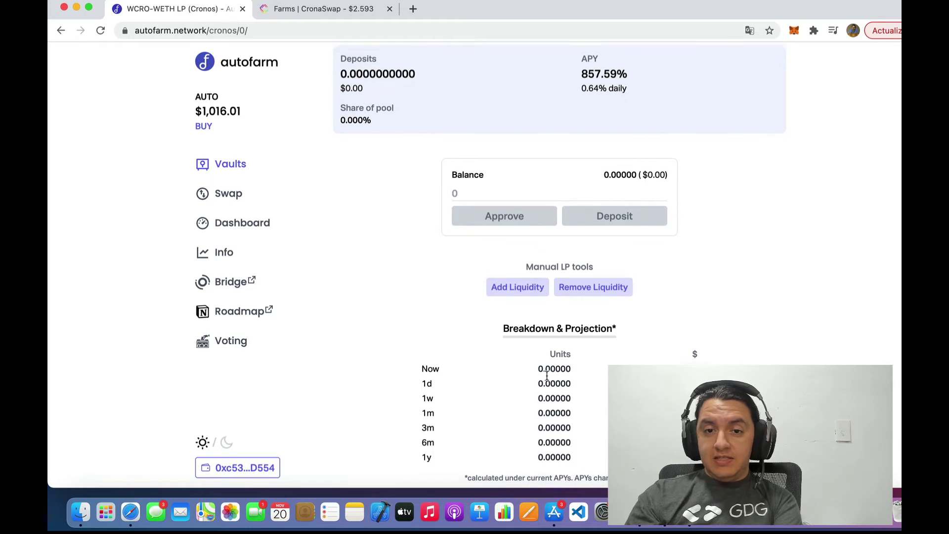
scroll(548, 326, "down", 2)
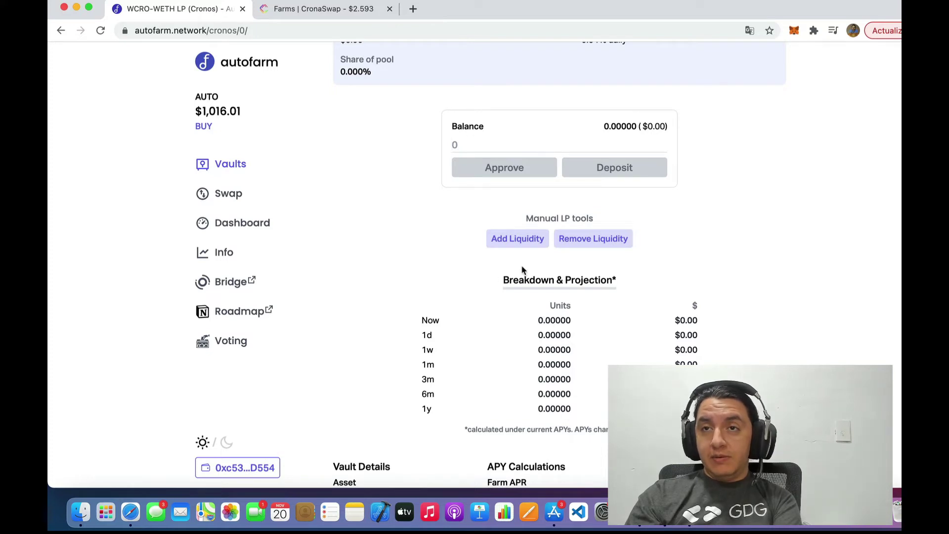
scroll(533, 316, "up", 5)
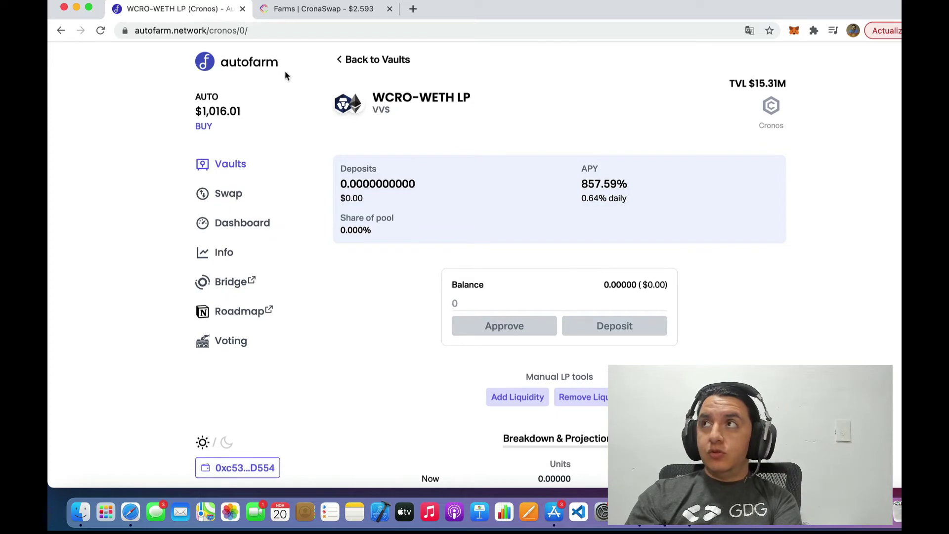
- Switch back to the CronaSwap farms and highlight the CRONA earned label of the USDT-CRO farm
left_click(286, 9)
scroll(336, 247, "down", 4)
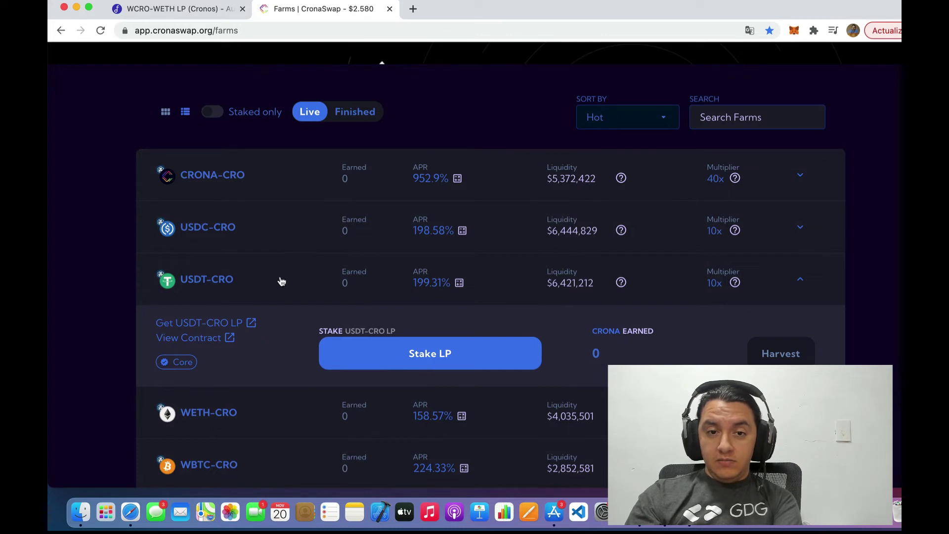
left_click_drag(592, 331, 665, 342)
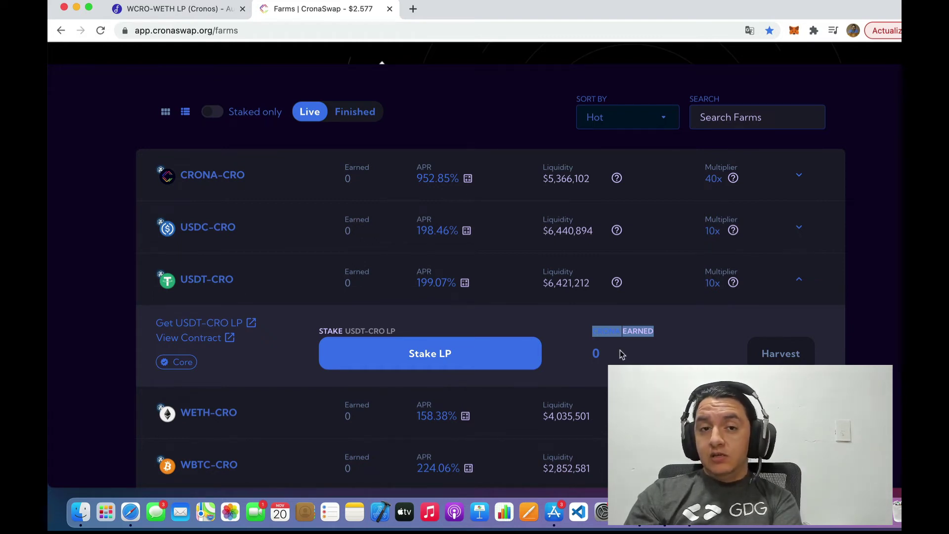
- Return to Autofarm's vault list and compare the APY and daily APR of the Cronos vaults
left_click(204, 12)
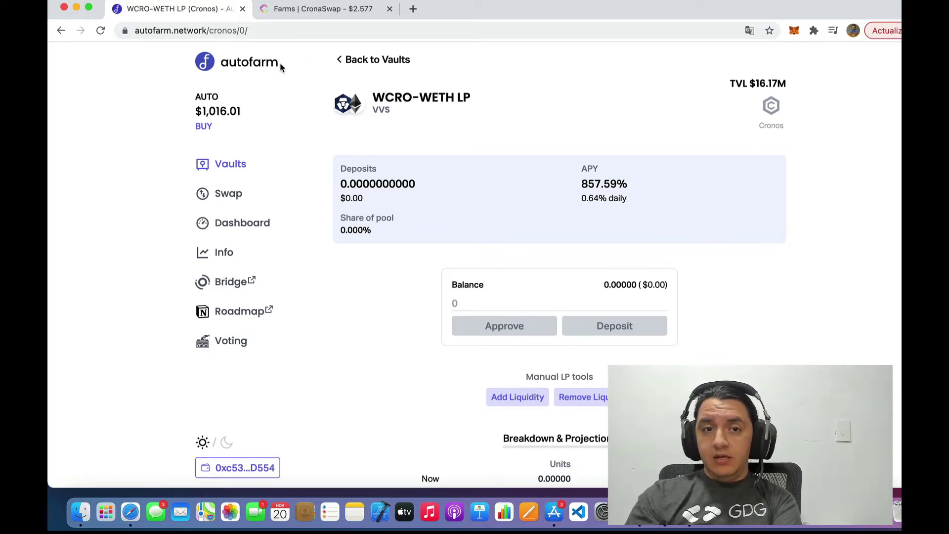
left_click(343, 59)
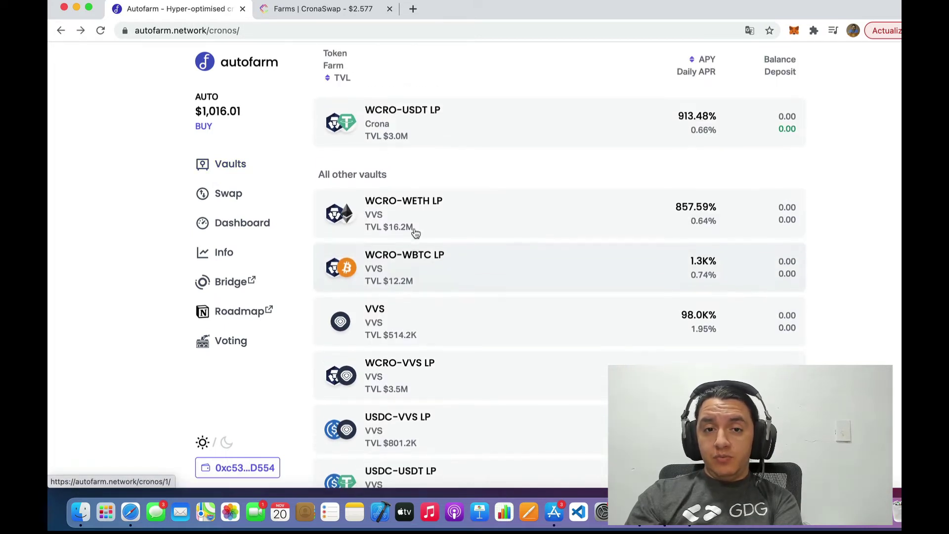
scroll(411, 197, "up", 1)
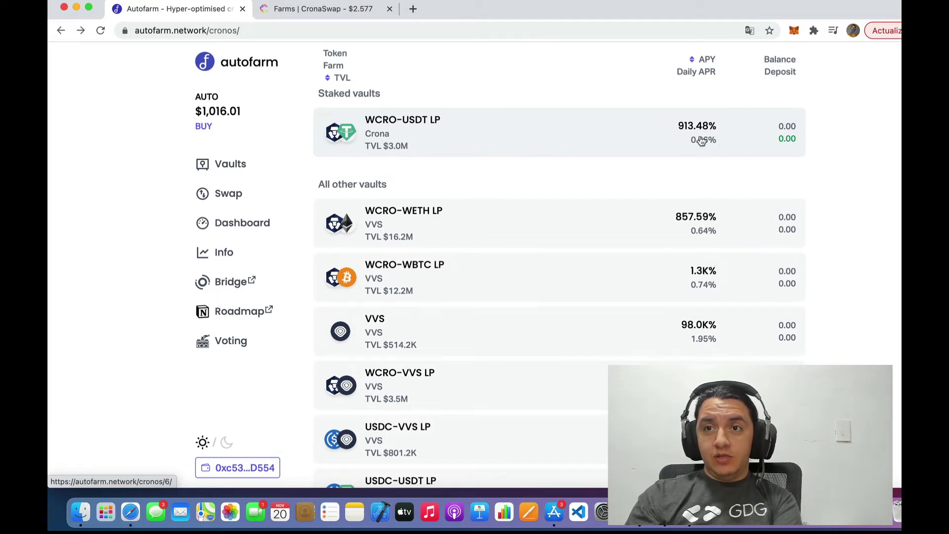
scroll(595, 210, "down", 5)
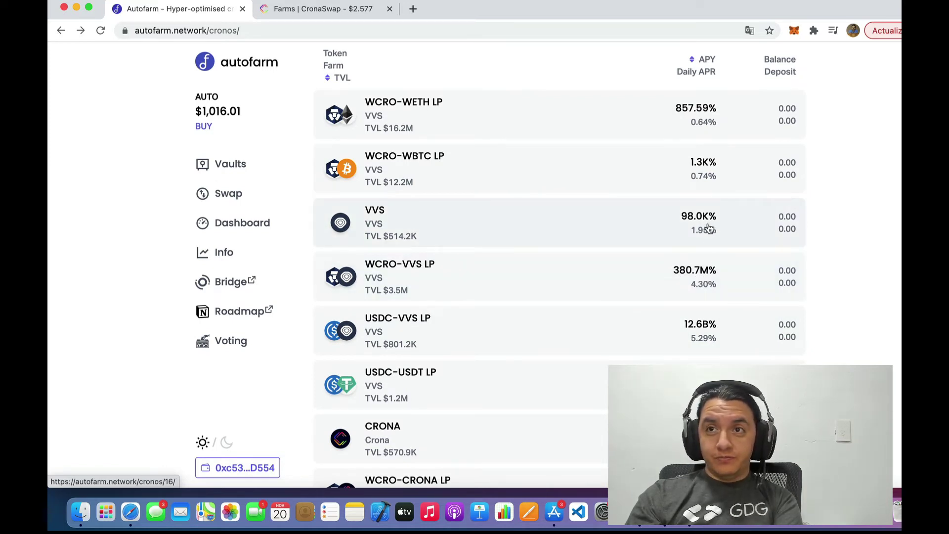
- Open the VVS vault and examine its projection table, vault details and APY calculations
left_click(561, 228)
scroll(561, 229, "down", 1)
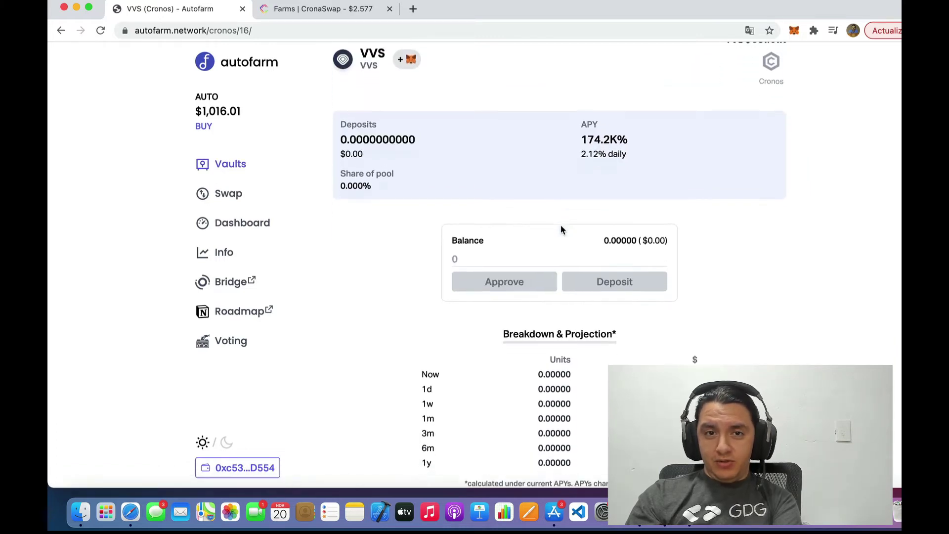
scroll(561, 228, "down", 5)
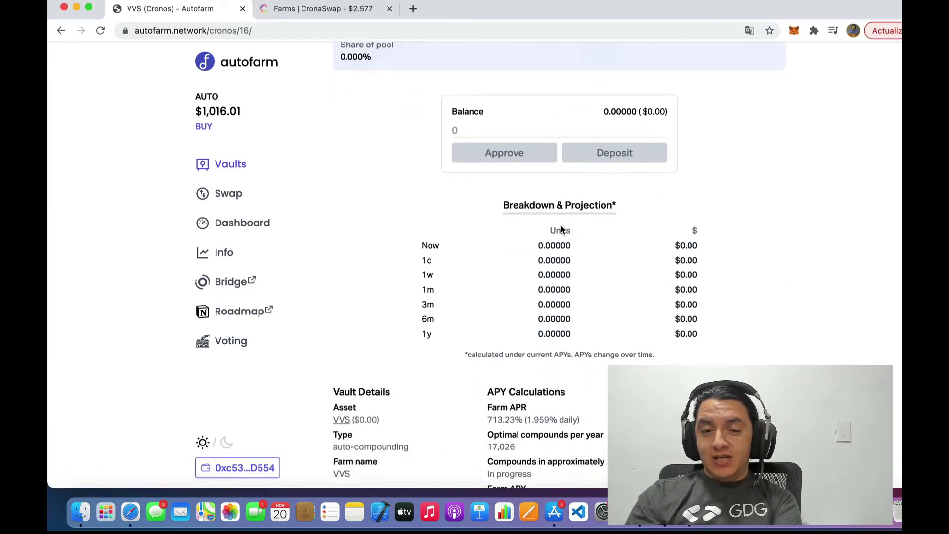
scroll(560, 229, "down", 2)
scroll(400, 152, "up", 4)
scroll(390, 147, "down", 1)
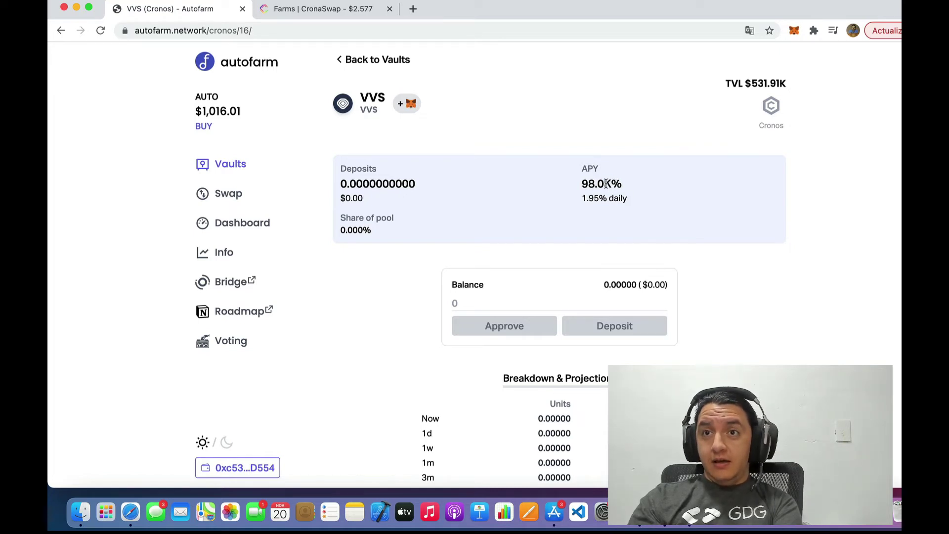
- Highlight the VVS vault's daily rate and review its deposit and projection sections again
left_click_drag(612, 184, 603, 210)
scroll(515, 239, "down", 4)
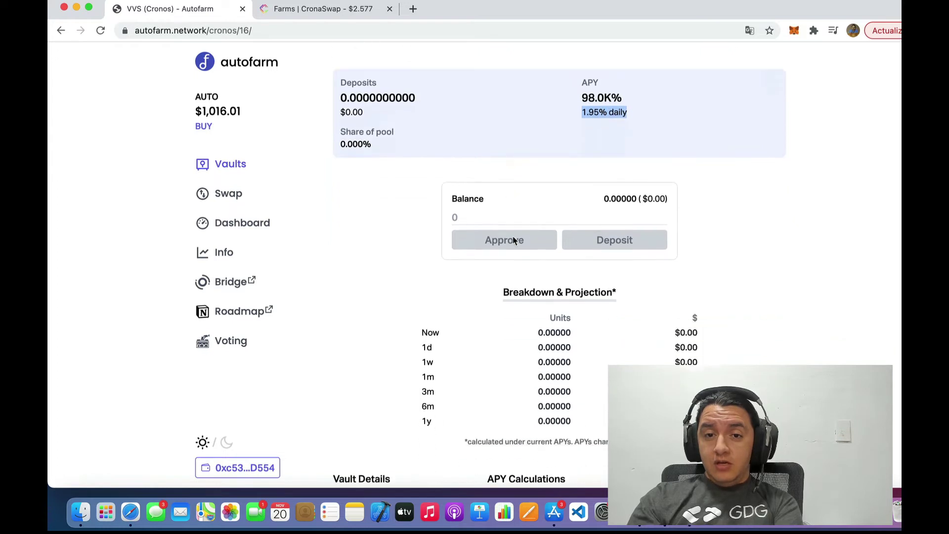
left_click(563, 194)
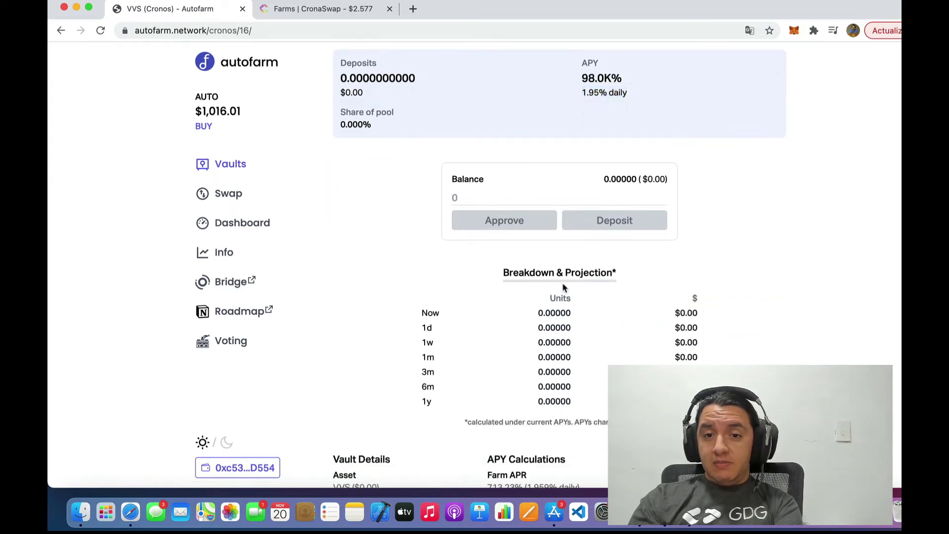
scroll(351, 148, "up", 4)
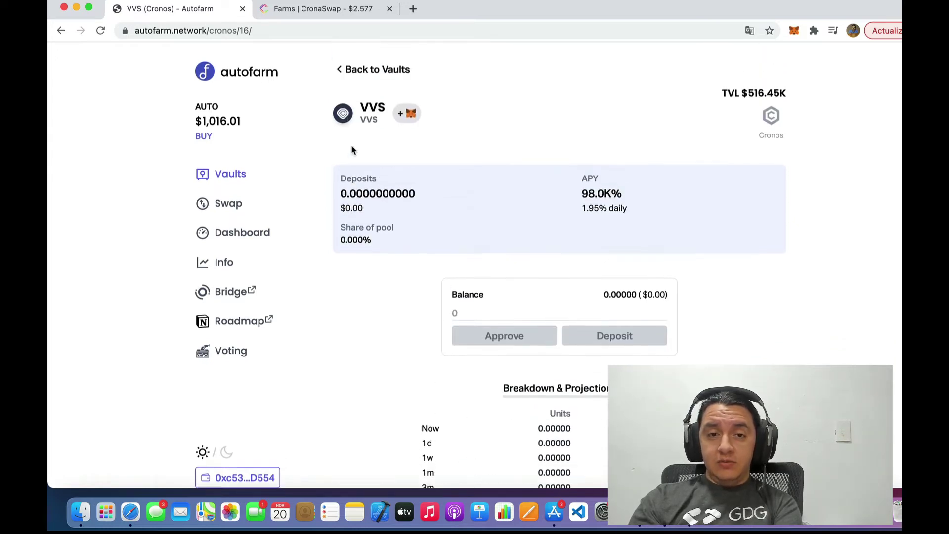
- Go back to the vault list, open the staked WCRO-USDT LP vault and compare its projected units for now and 1d
left_click(341, 60)
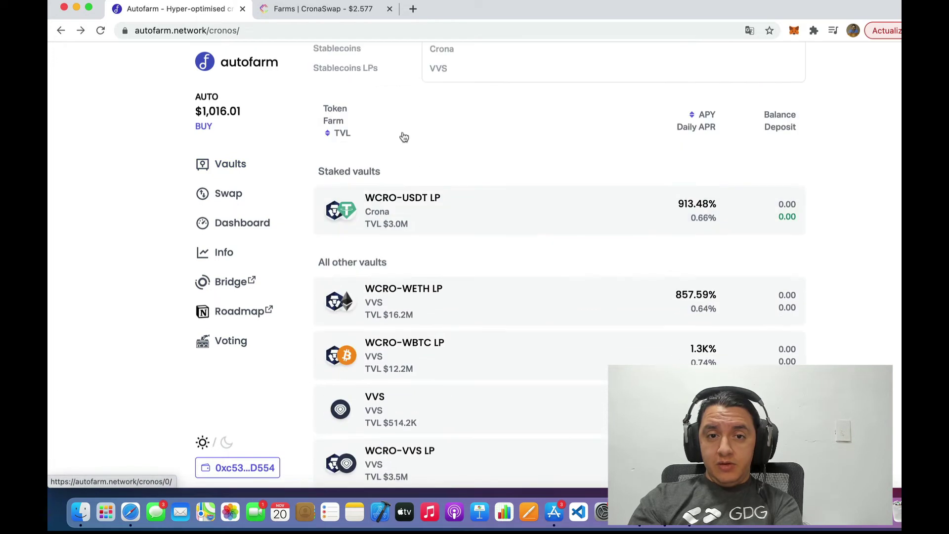
left_click(475, 212)
scroll(472, 214, "down", 5)
scroll(472, 214, "down", 3)
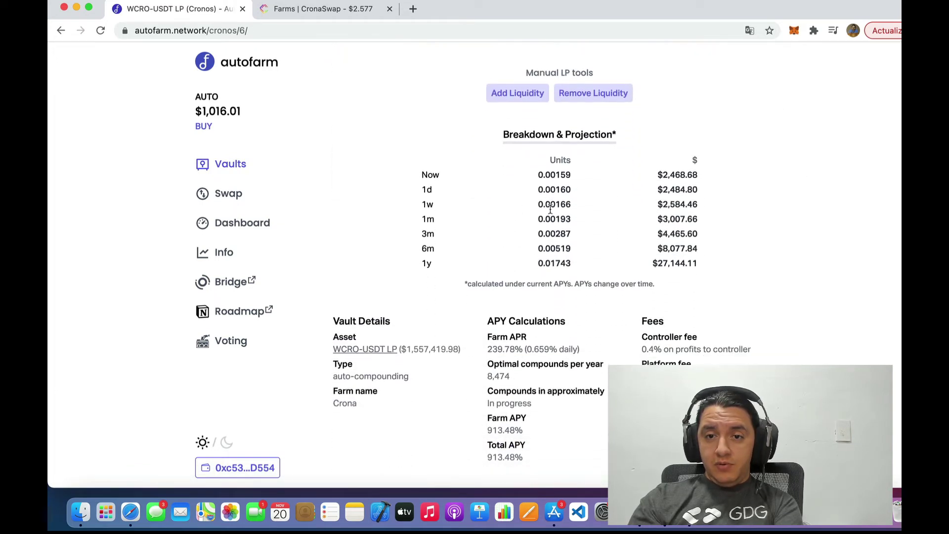
left_click_drag(547, 173, 576, 184)
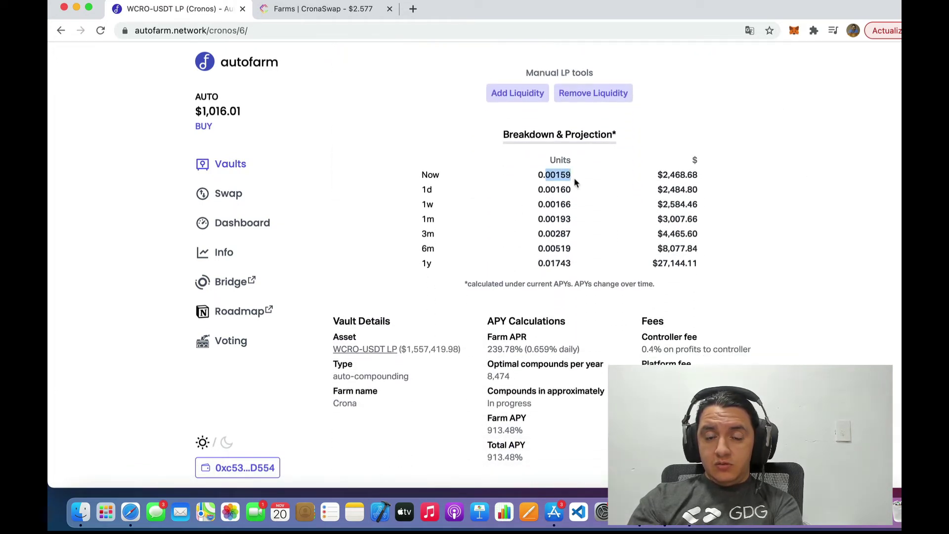
left_click(552, 191)
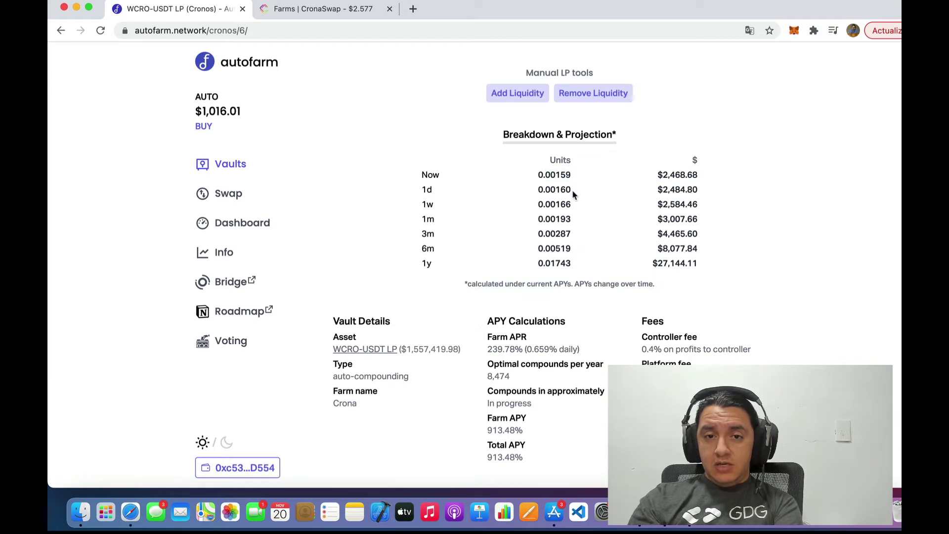
double_click(556, 189)
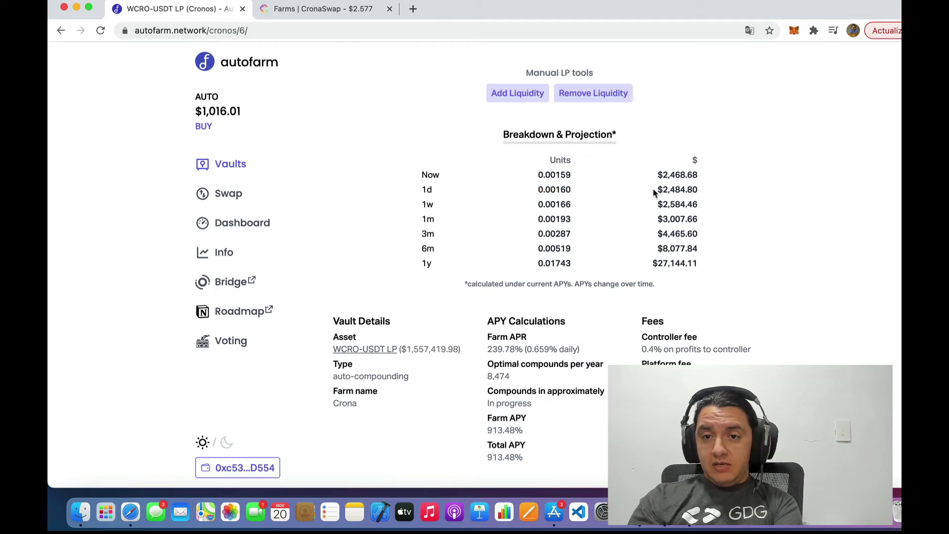
- Highlight the WCRO-USDT LP vault's projected dollar amounts for 1d and 1y in its projection table
left_click_drag(668, 175, 707, 195)
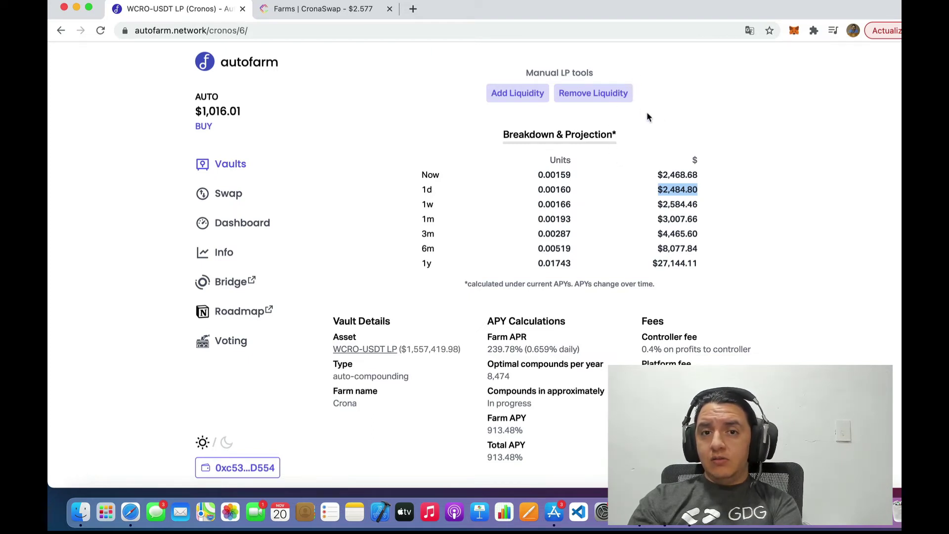
scroll(648, 117, "down", 1)
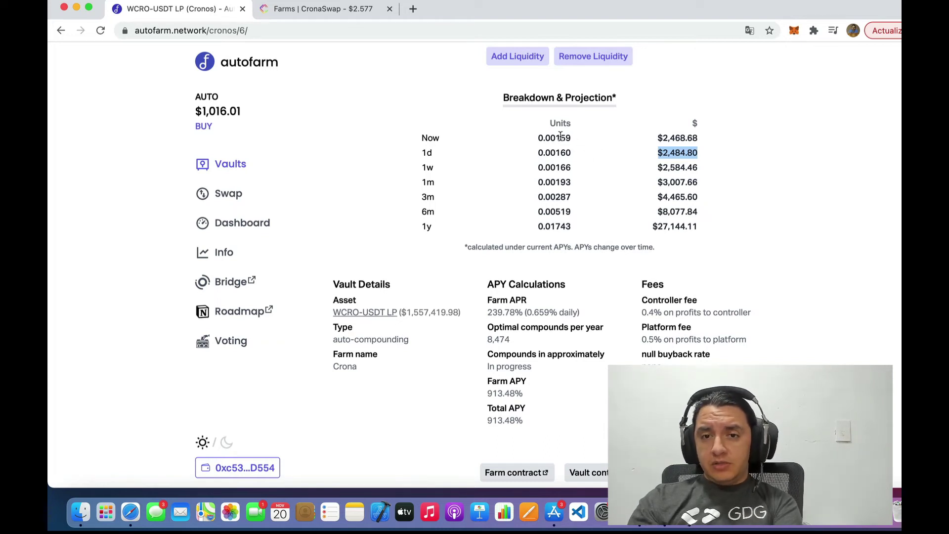
left_click(420, 229)
left_click_drag(419, 229, 623, 234)
left_click(663, 233)
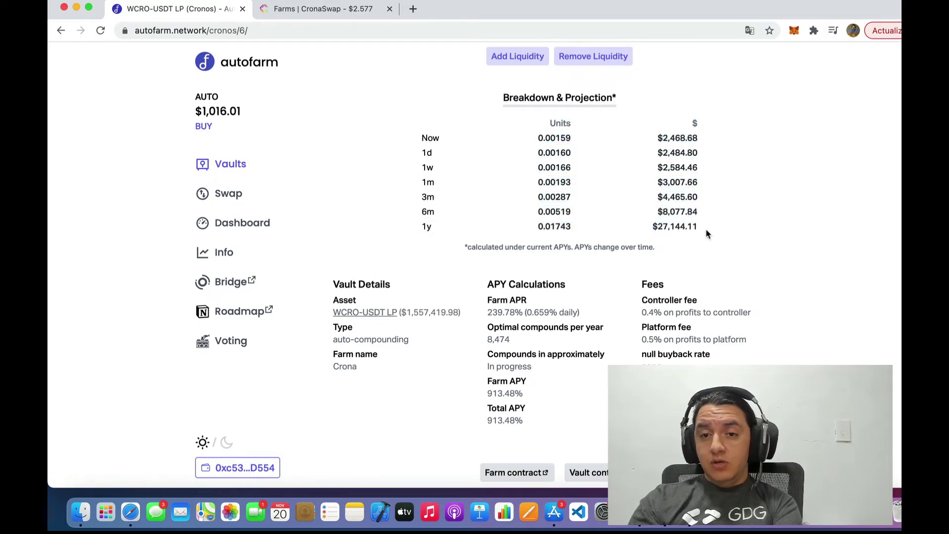
left_click_drag(706, 233, 642, 227)
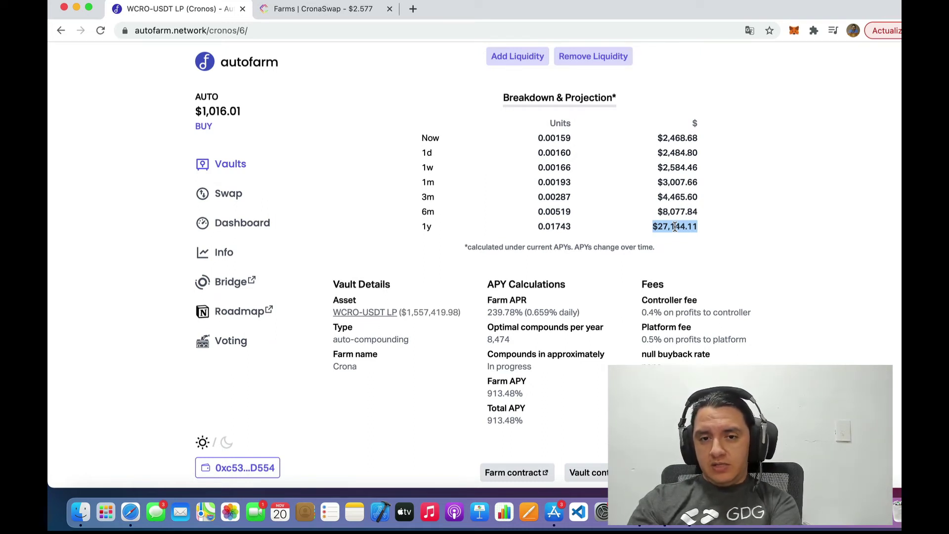
- Review the WCRO-USDT LP vault's details, APY calculations and fees, and highlight its whole projection table
scroll(675, 227, "down", 1)
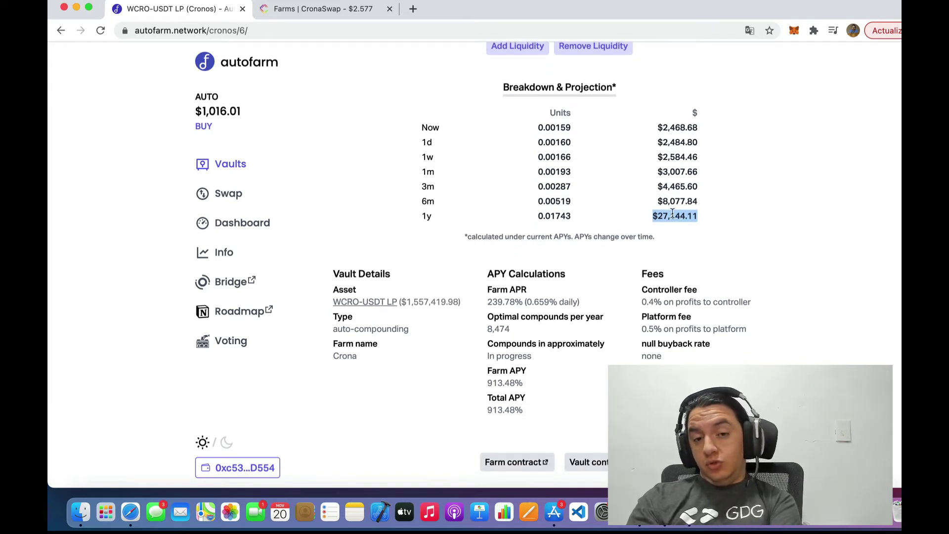
scroll(672, 214, "down", 3)
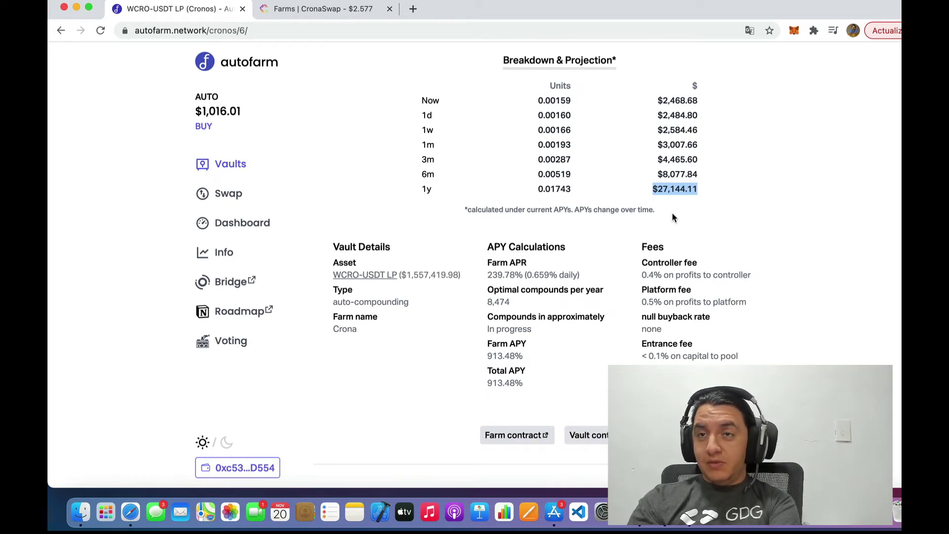
scroll(671, 215, "up", 5)
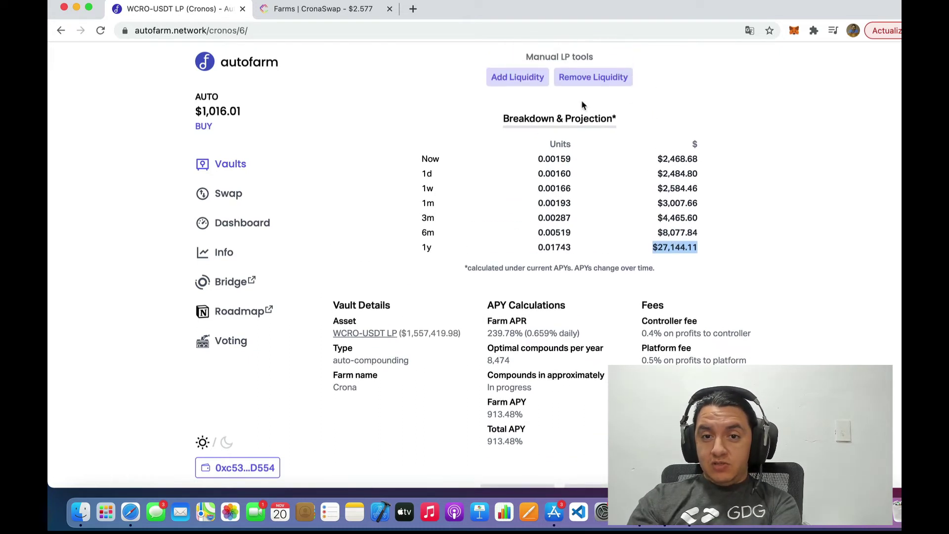
left_click_drag(424, 155, 694, 262)
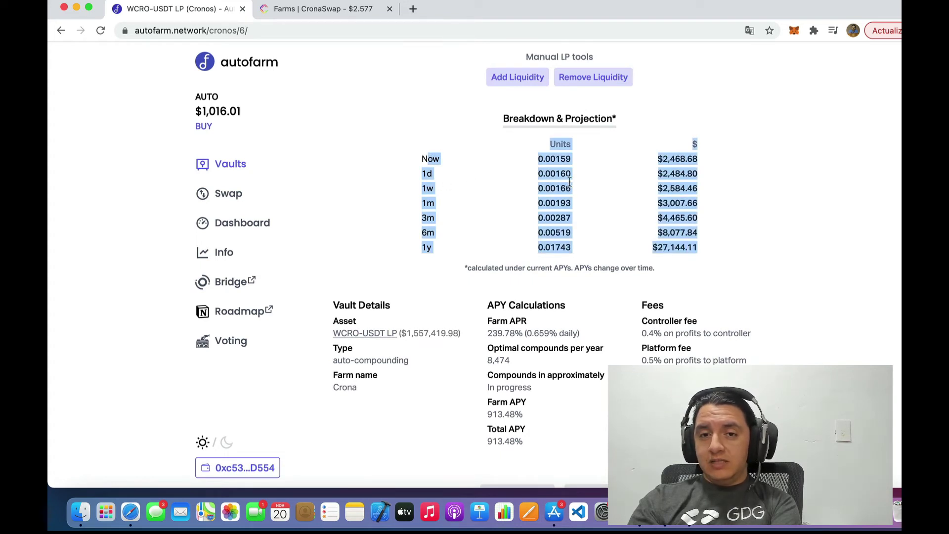
scroll(365, 129, "up", 2)
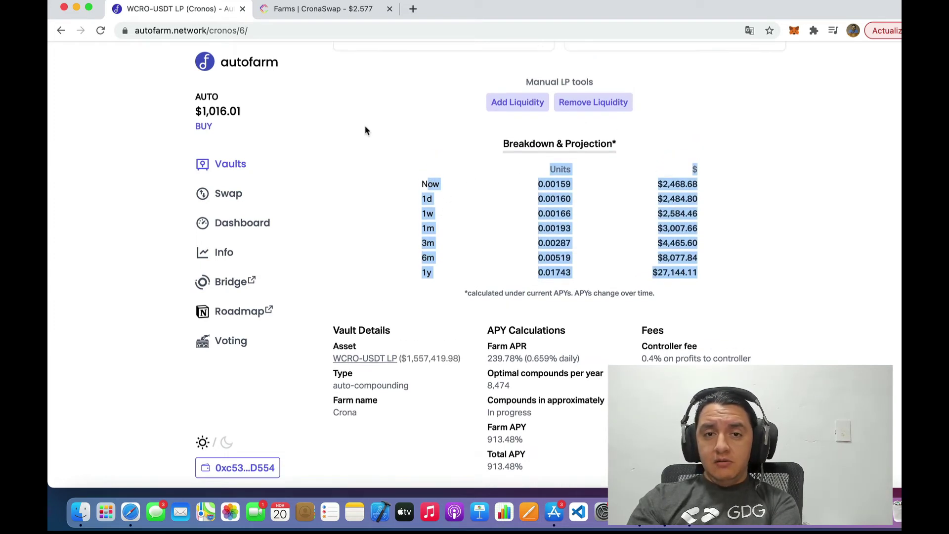
- Go back to Autofarm's Cronos vault list and open the CRONA vault
left_click(61, 30)
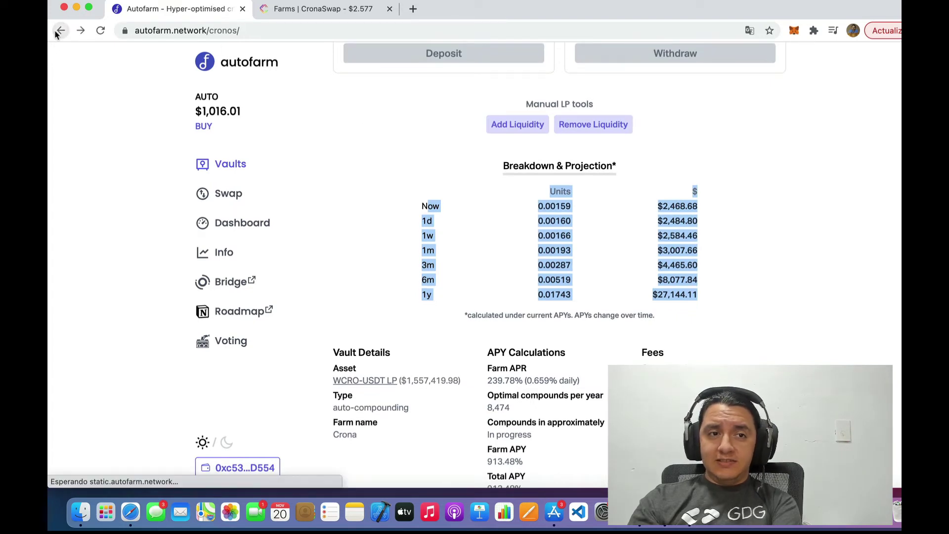
scroll(345, 233, "down", 4)
scroll(345, 232, "down", 3)
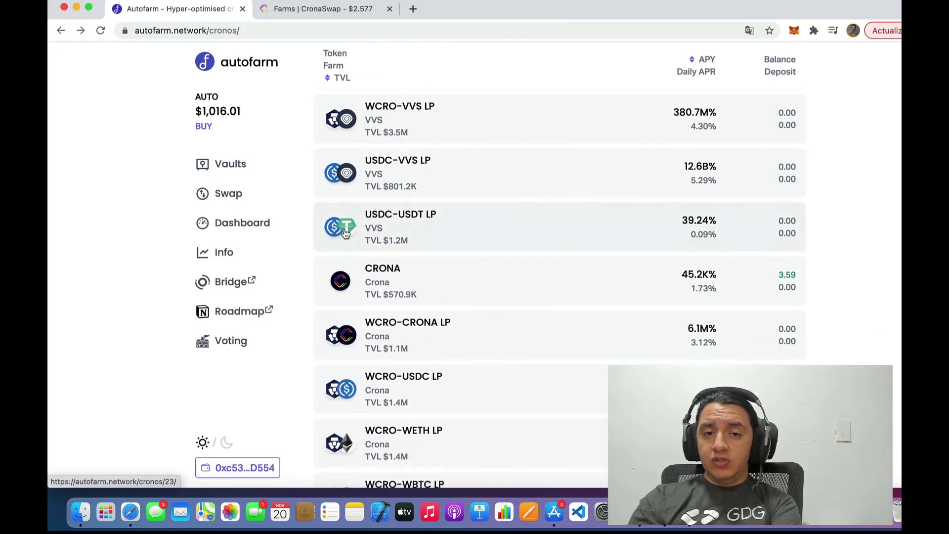
scroll(345, 233, "down", 1)
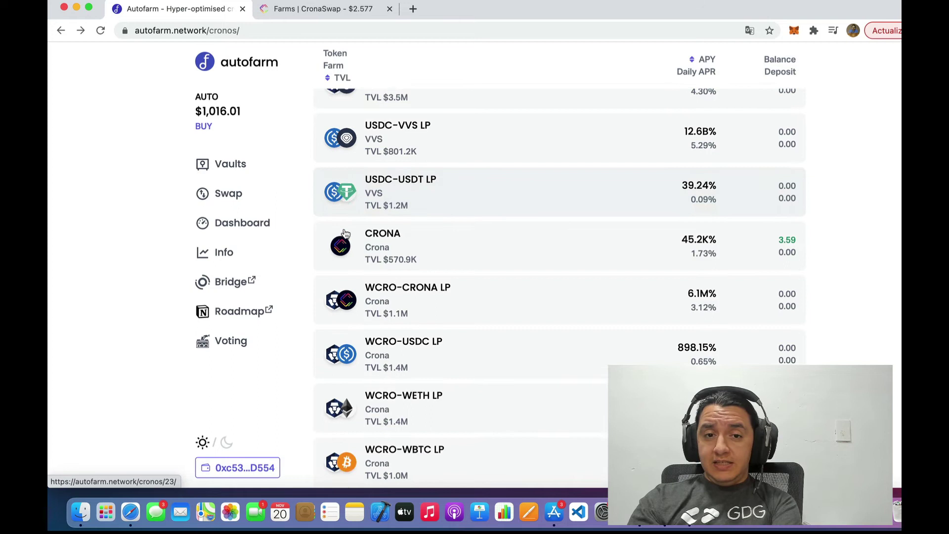
left_click(437, 250)
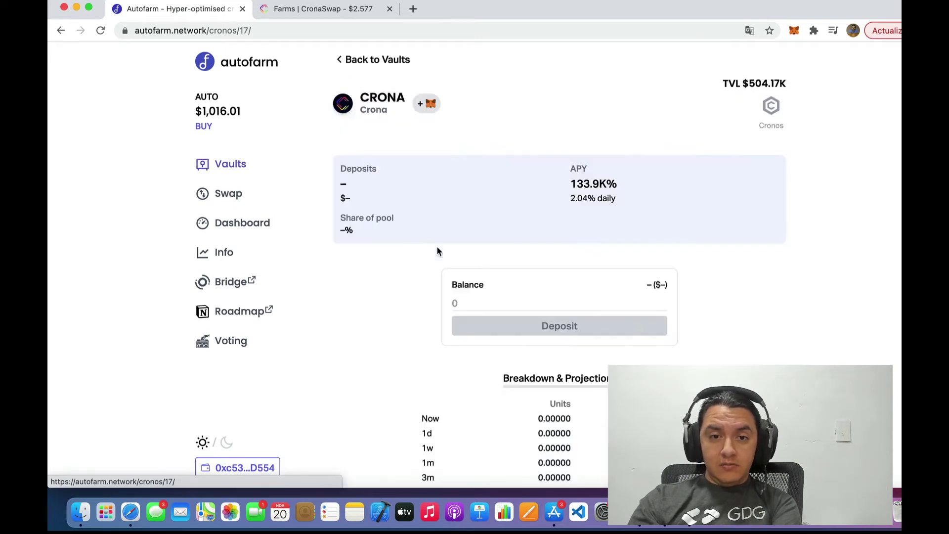
- Examine the CRONA vault's available balance and projection table, and highlight its daily rate
scroll(510, 280, "down", 2)
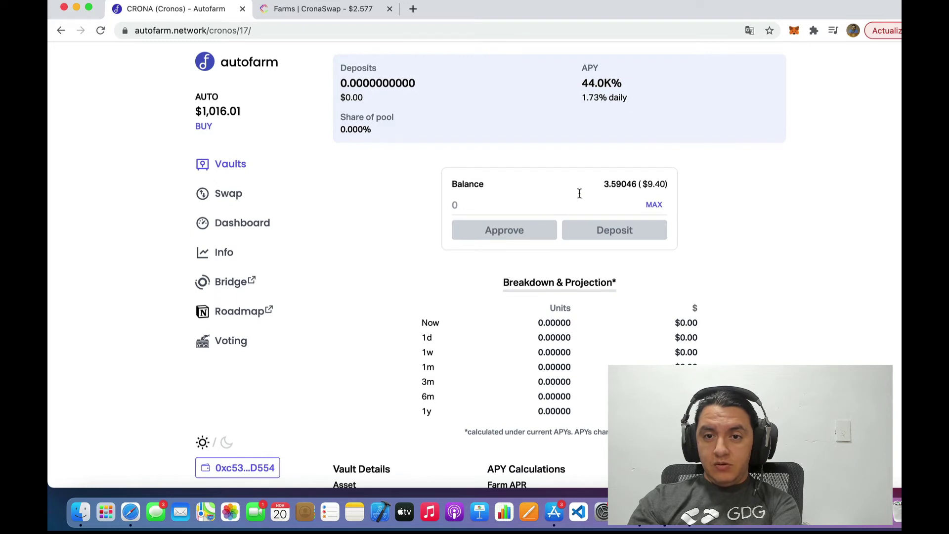
scroll(608, 186, "up", 1)
scroll(608, 186, "up", 2)
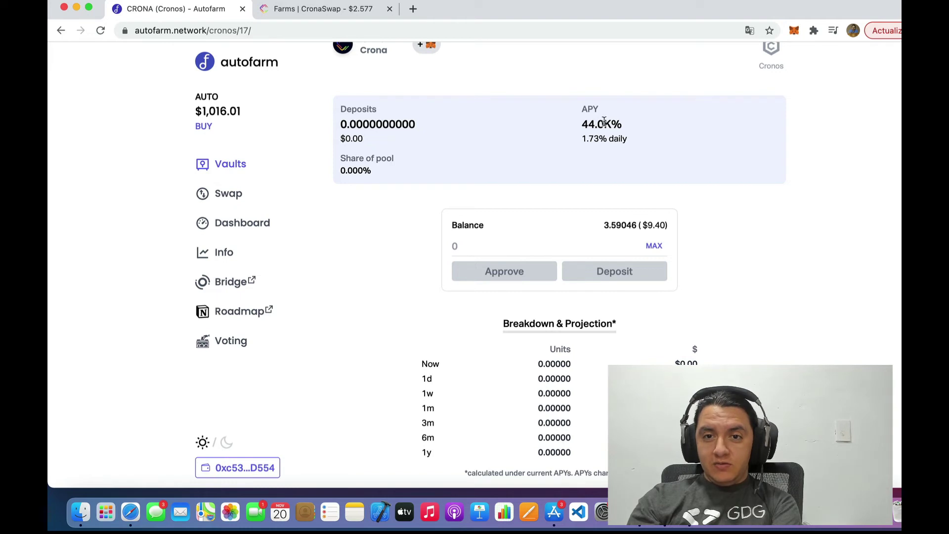
left_click_drag(605, 122, 635, 151)
left_click(586, 147)
scroll(515, 215, "down", 3)
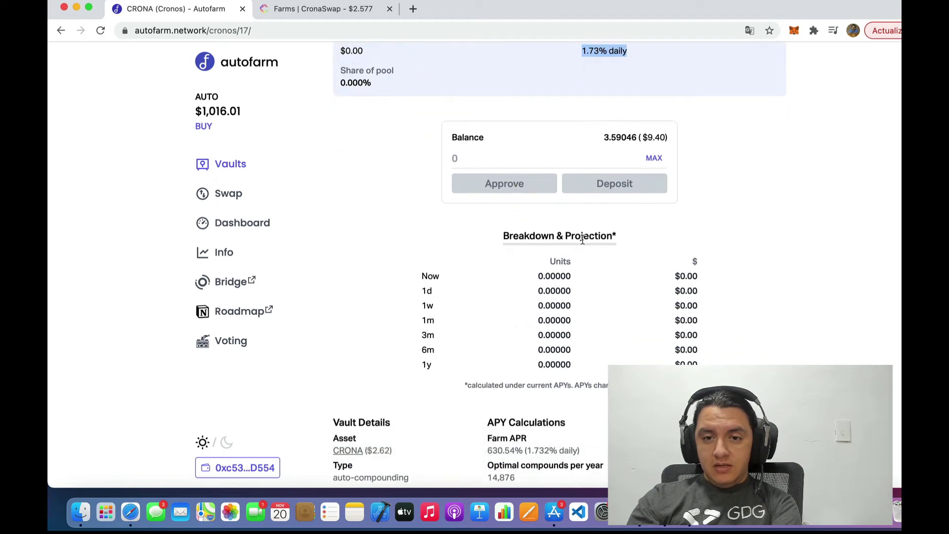
scroll(582, 238, "down", 2)
scroll(582, 238, "up", 2)
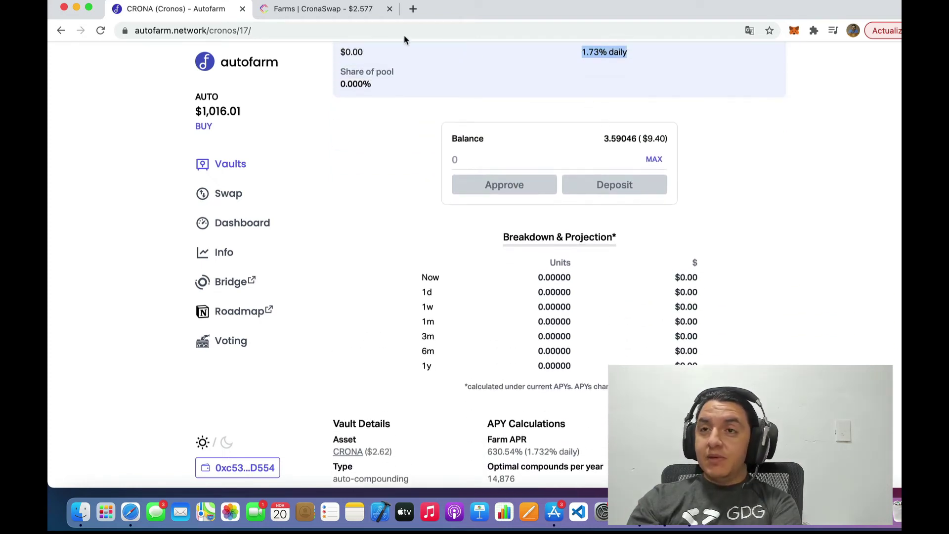
- Switch to CronaSwap and open its staking pools page at the Manual CRONA pool
left_click(313, 11)
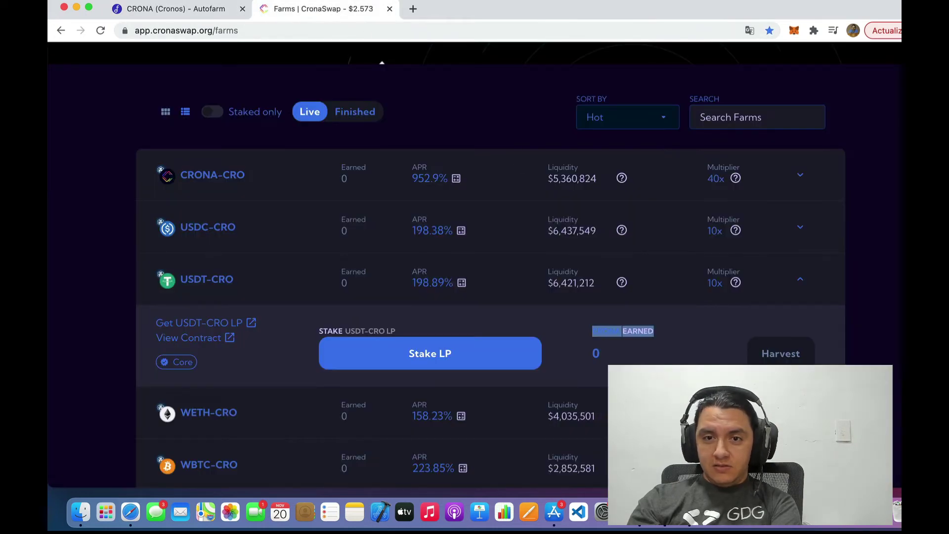
scroll(525, 144, "up", 3)
scroll(383, 221, "up", 3)
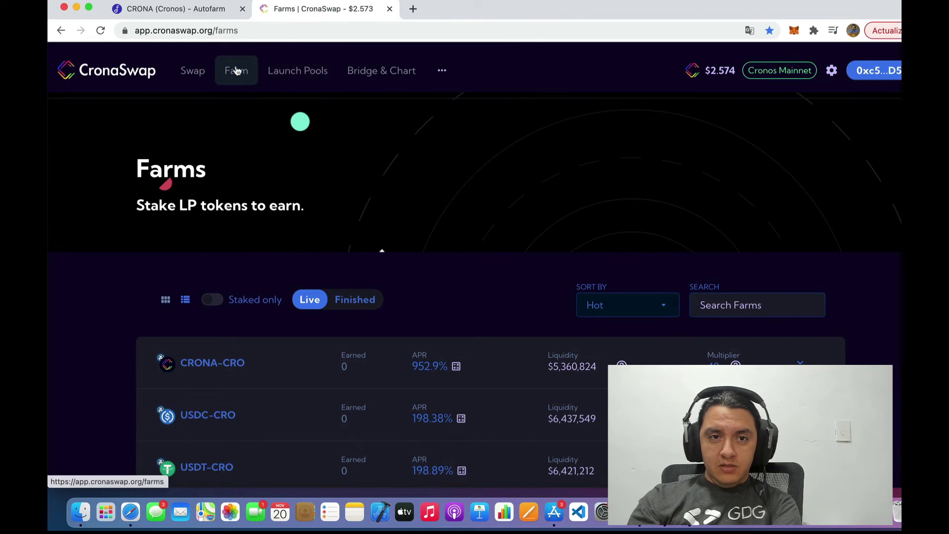
left_click(292, 75)
scroll(591, 213, "down", 7)
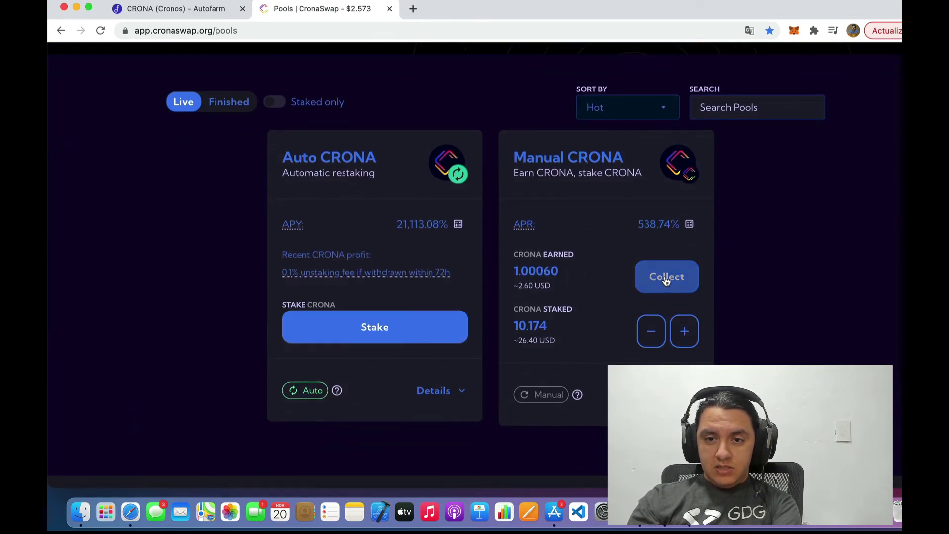
- Unstake the maximum CRONA amount from the Manual CRONA pool and approve the transaction in MetaMask
left_click(652, 336)
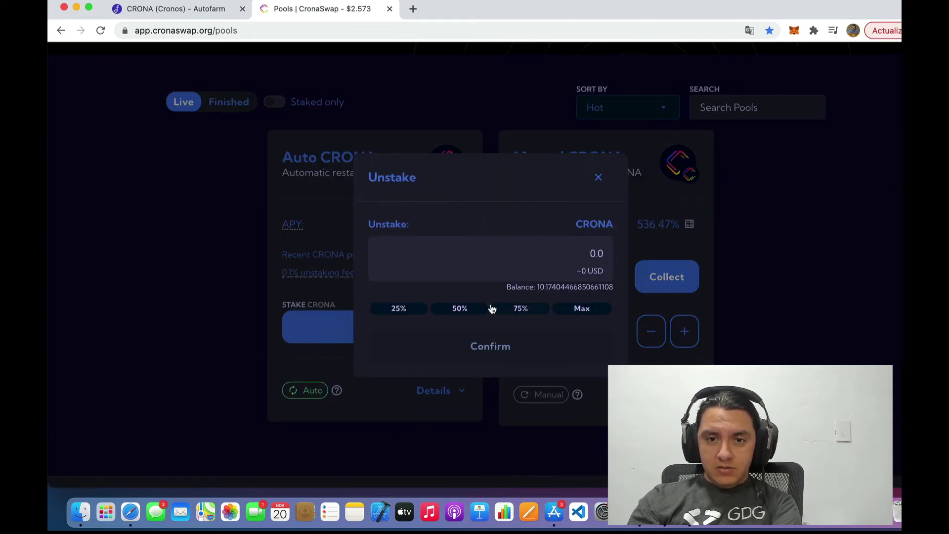
left_click(568, 308)
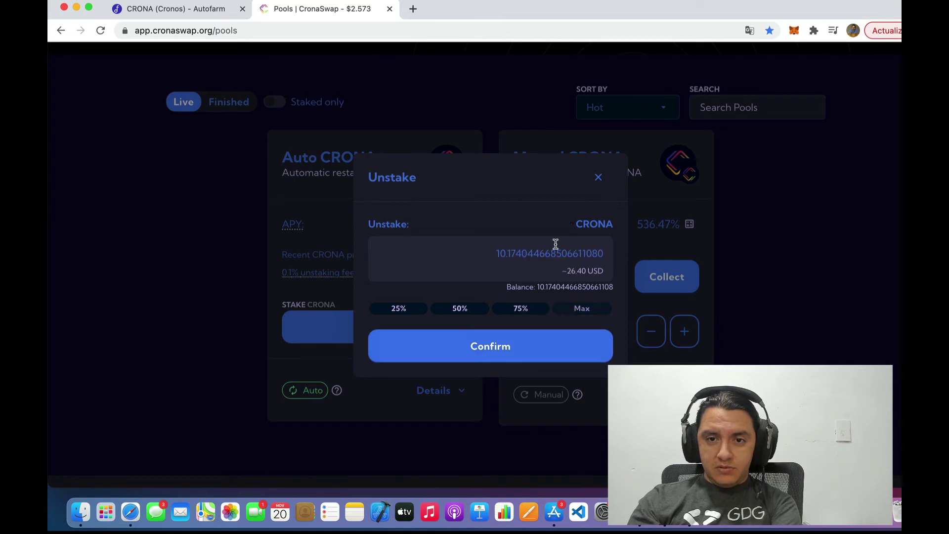
left_click(509, 349)
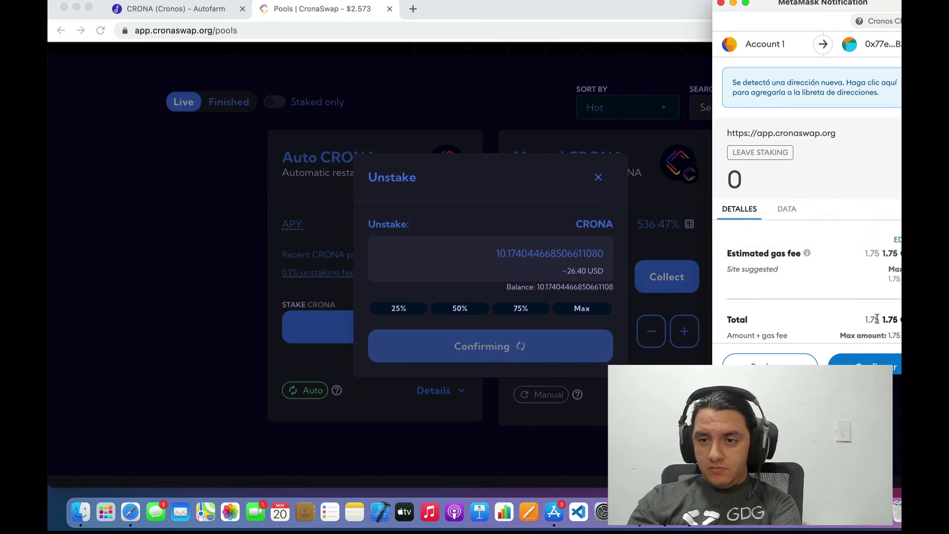
scroll(865, 321, "down", 1)
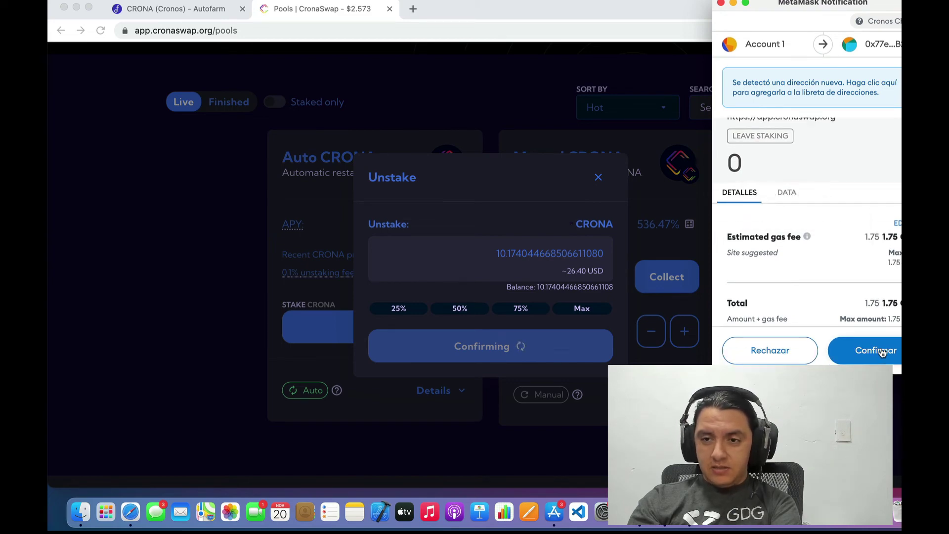
double_click(886, 302)
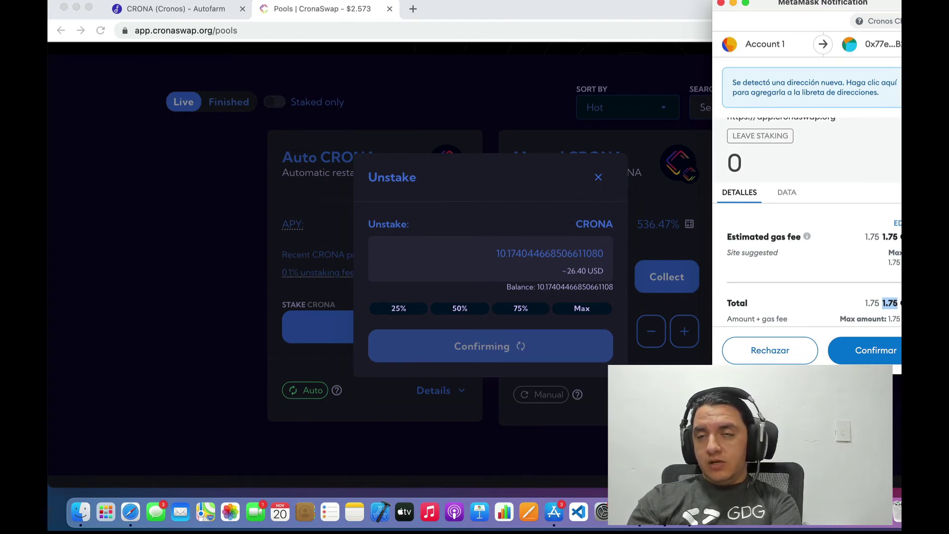
left_click(889, 349)
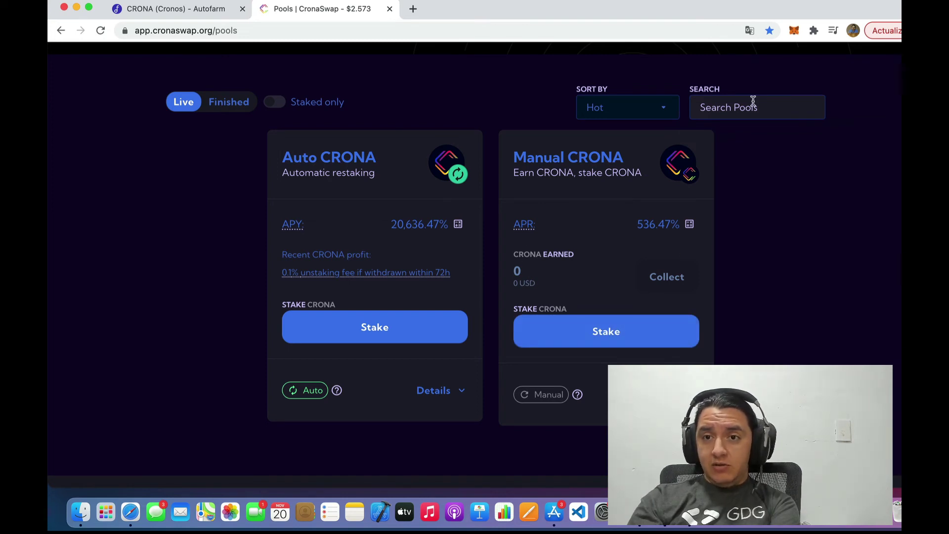
- Check the wallet's CRO and CRONA balances in MetaMask, and close the wallet
left_click(794, 31)
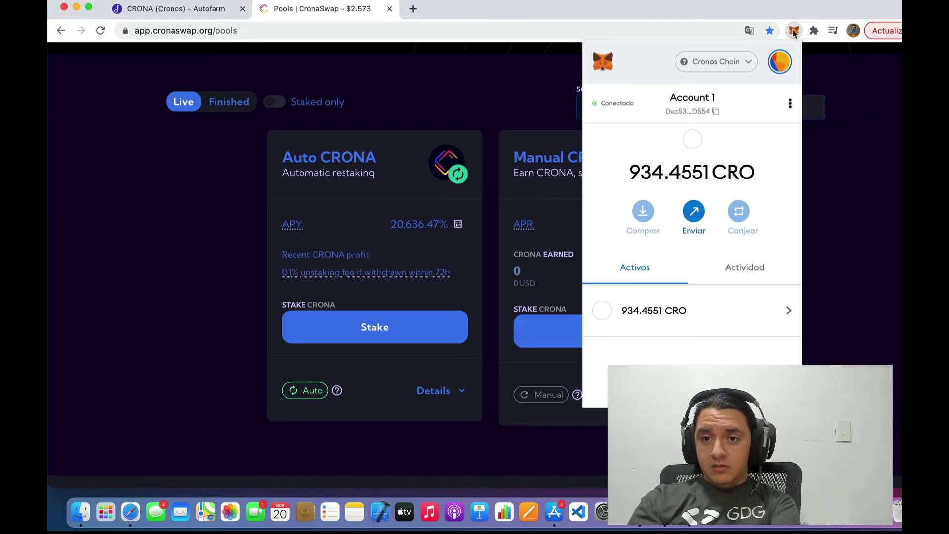
scroll(680, 173, "down", 3)
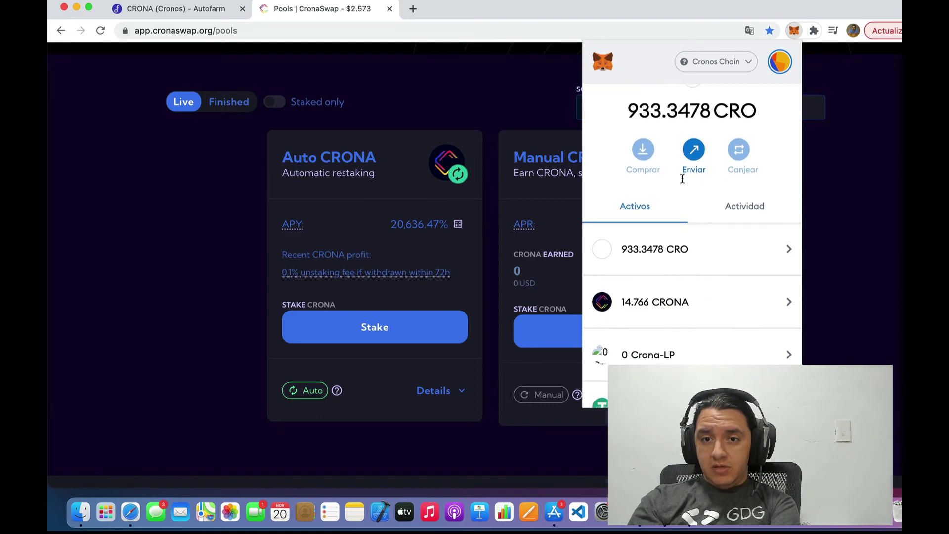
scroll(667, 250, "down", 1)
scroll(665, 260, "up", 4)
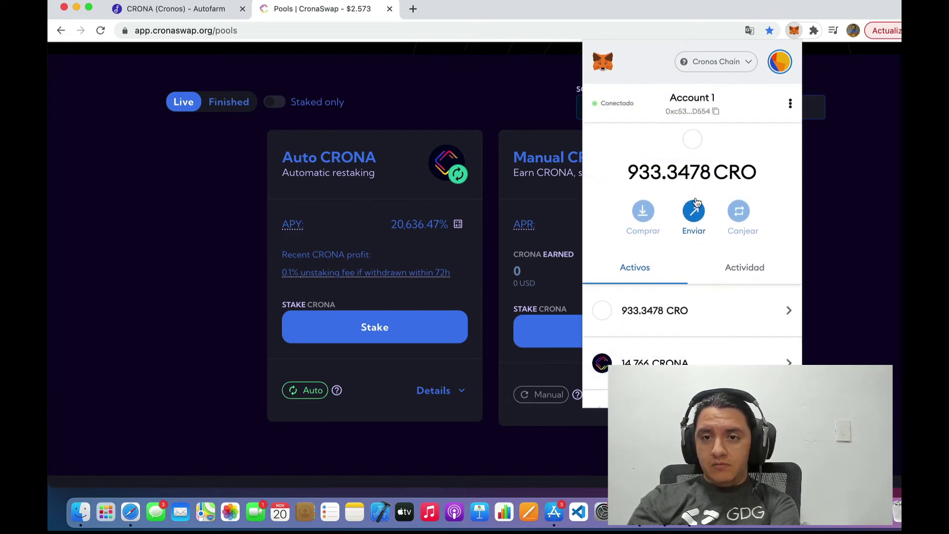
left_click(773, 9)
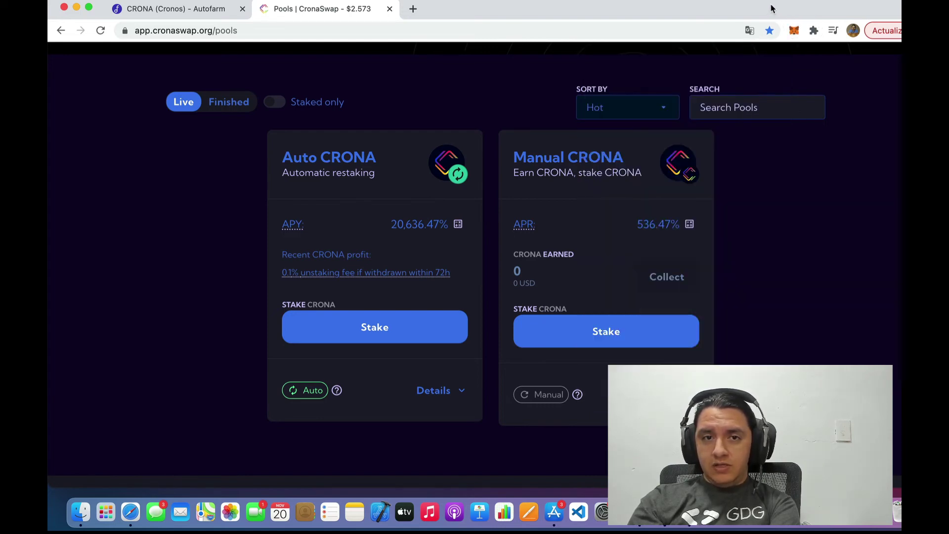
- Return to Autofarm's CRONA vault, set the deposit to the maximum balance and approve Autofarm's CRONA spending permission in MetaMask
left_click(190, 8)
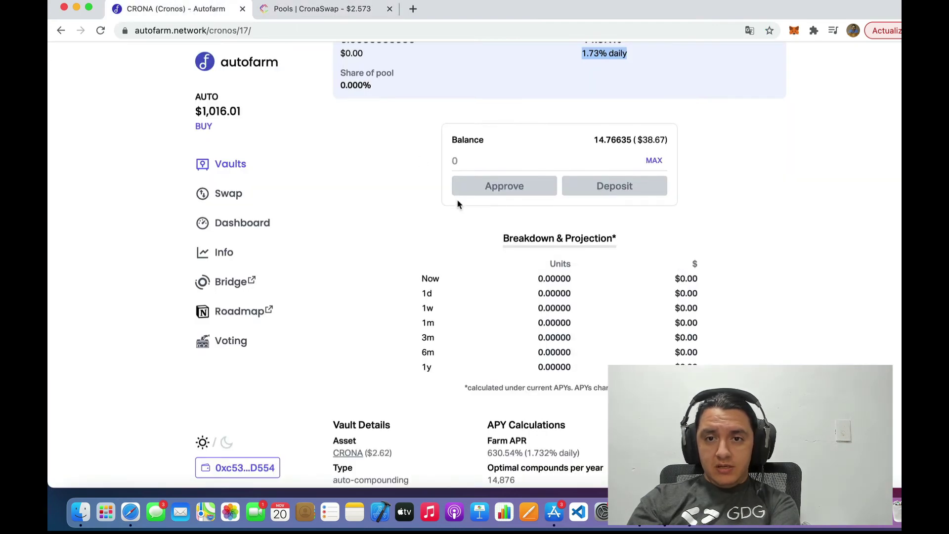
scroll(456, 199, "up", 4)
scroll(543, 223, "down", 1)
left_click_drag(593, 234, 616, 234)
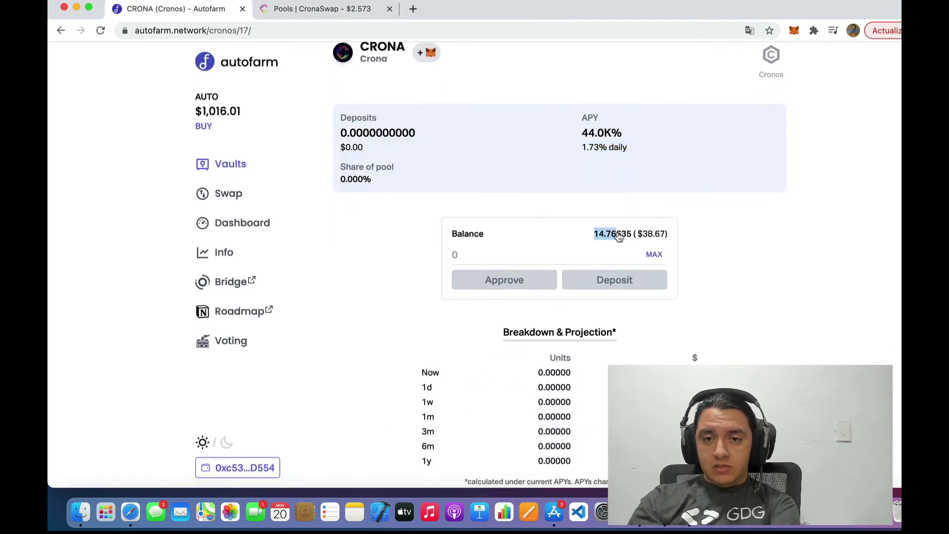
left_click(655, 255)
scroll(721, 245, "down", 3)
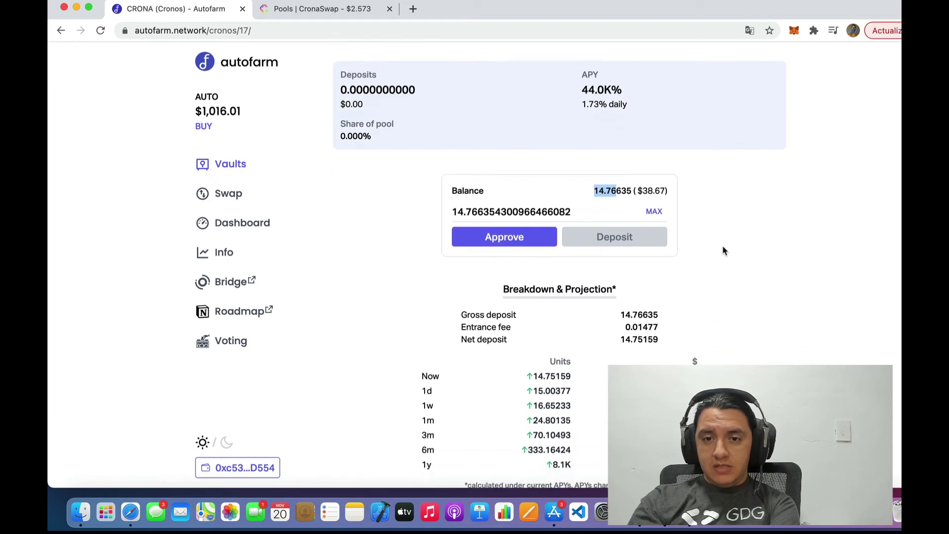
left_click(527, 200)
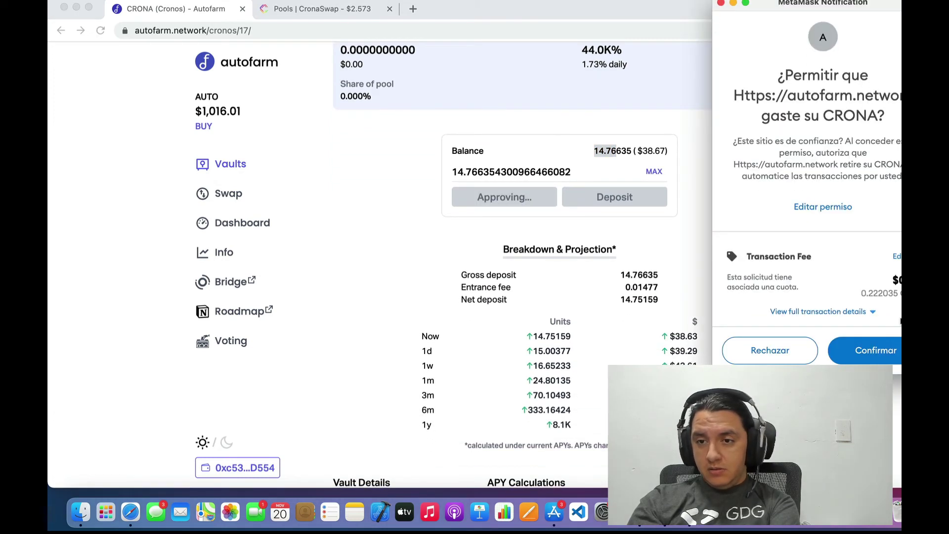
left_click(872, 351)
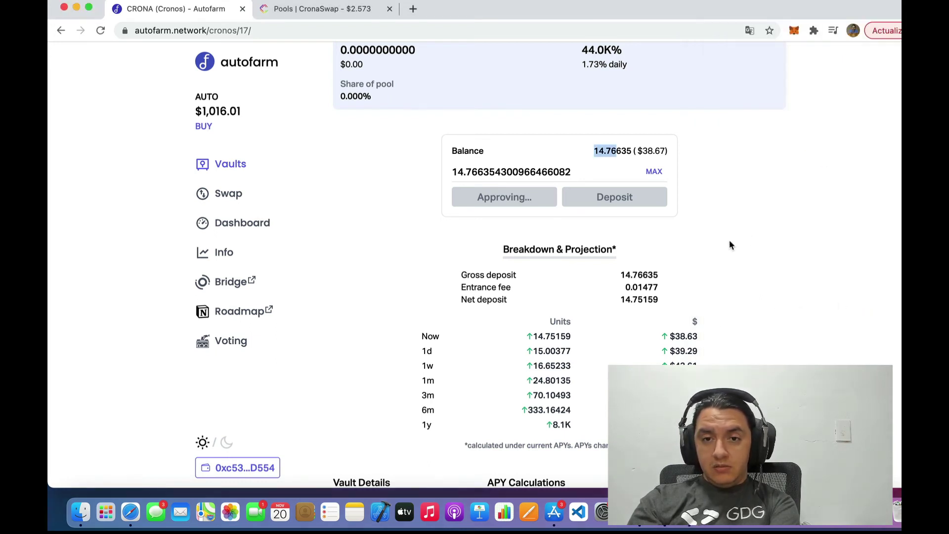
- Compare the Auto CRONA and Manual CRONA pool rates on CronaSwap with the APY of Autofarm's CRONA vault
scroll(730, 242, "down", 2)
scroll(728, 239, "up", 4)
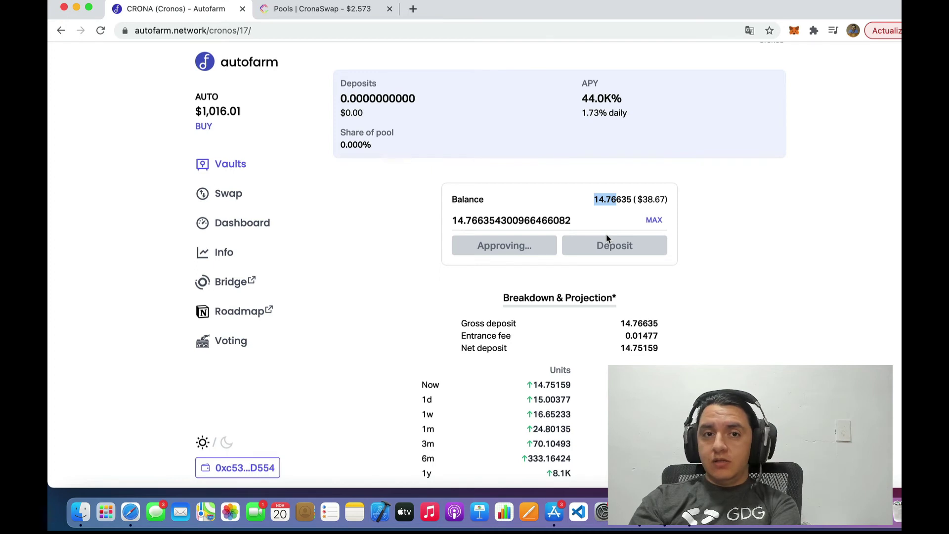
left_click(323, 10)
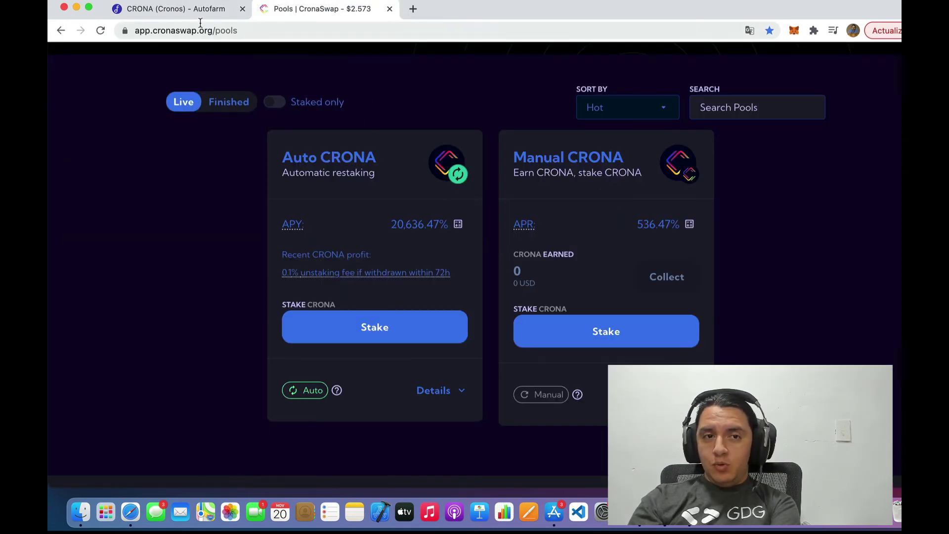
left_click(187, 14)
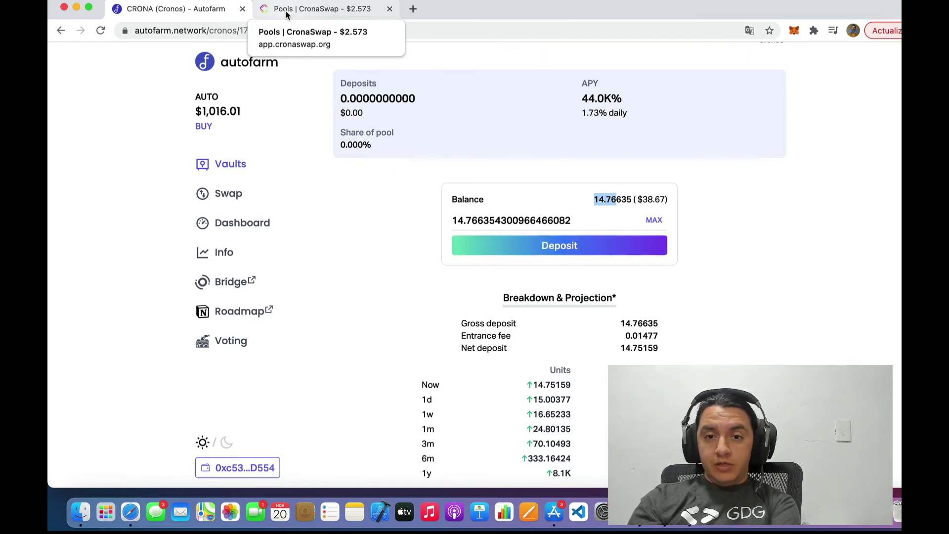
left_click(323, 18)
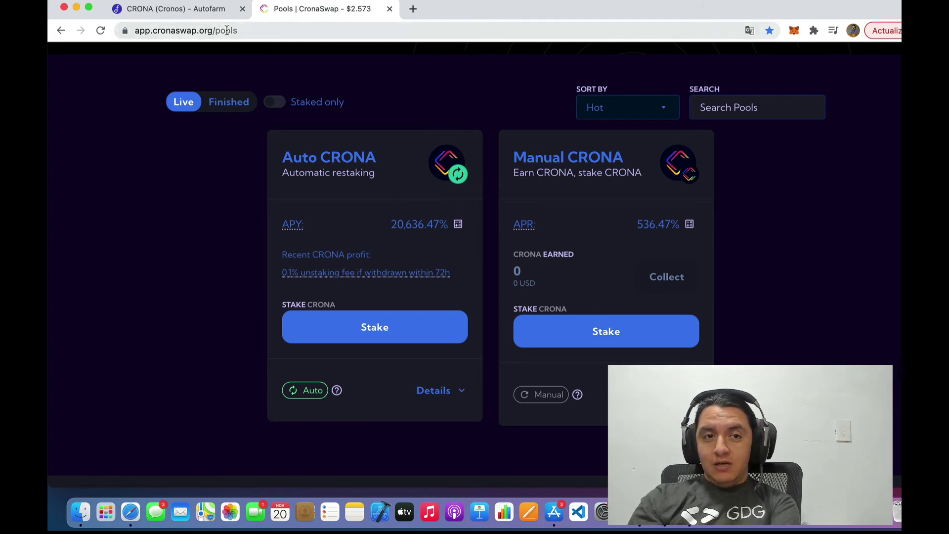
left_click(209, 10)
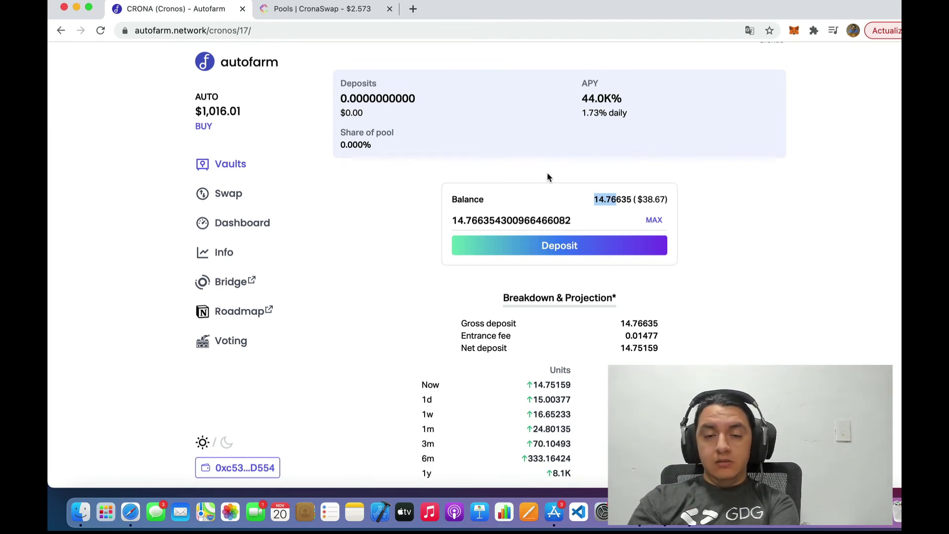
- Deposit the full CRONA balance into Autofarm's CRONA vault and approve the transaction in MetaMask
scroll(529, 187, "down", 2)
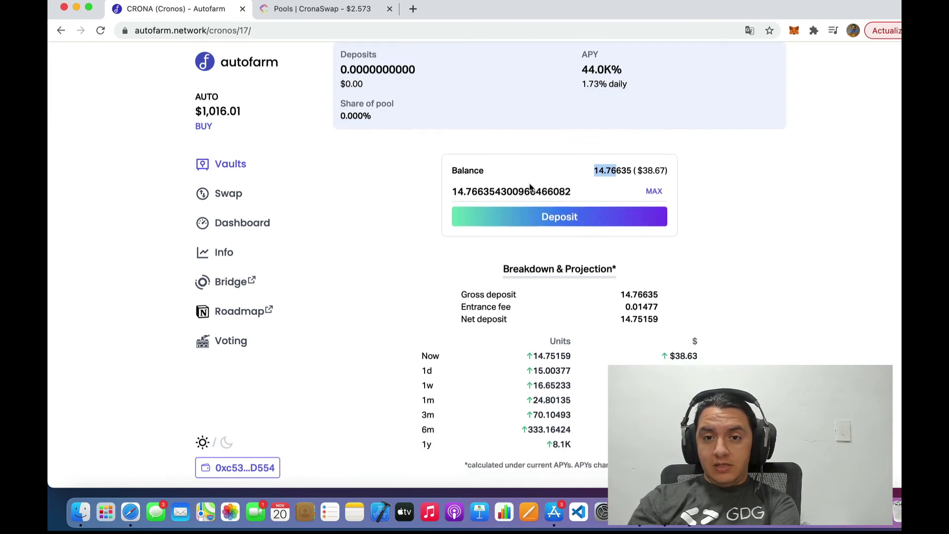
scroll(544, 237, "up", 3)
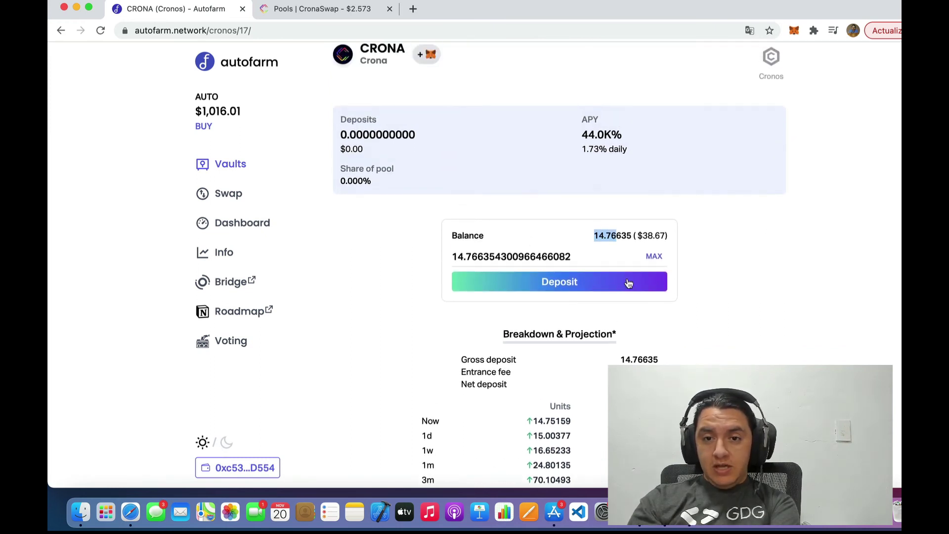
left_click(580, 286)
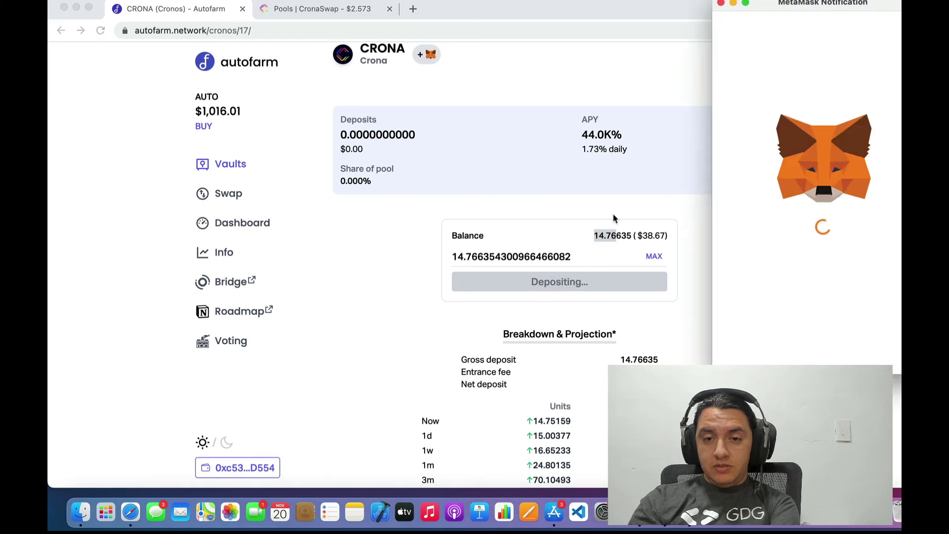
scroll(830, 276, "down", 1)
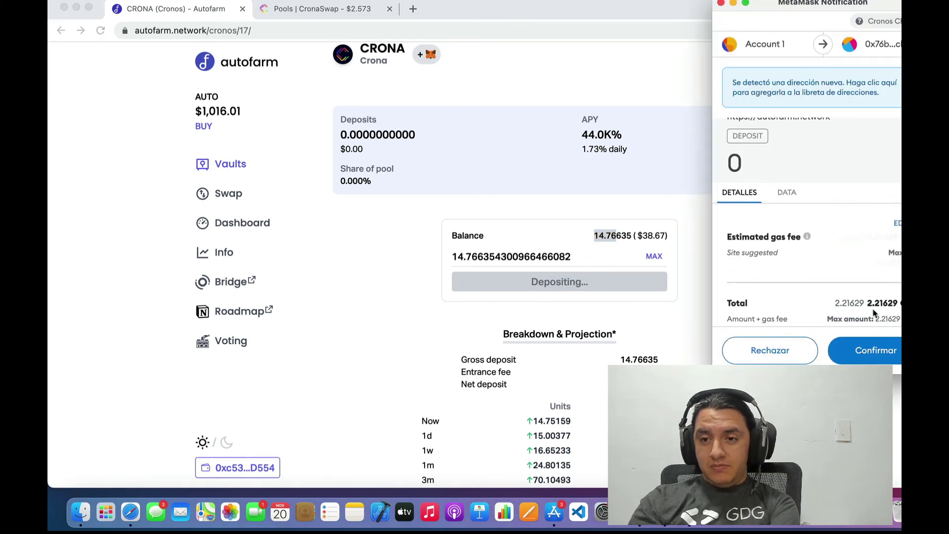
left_click(878, 349)
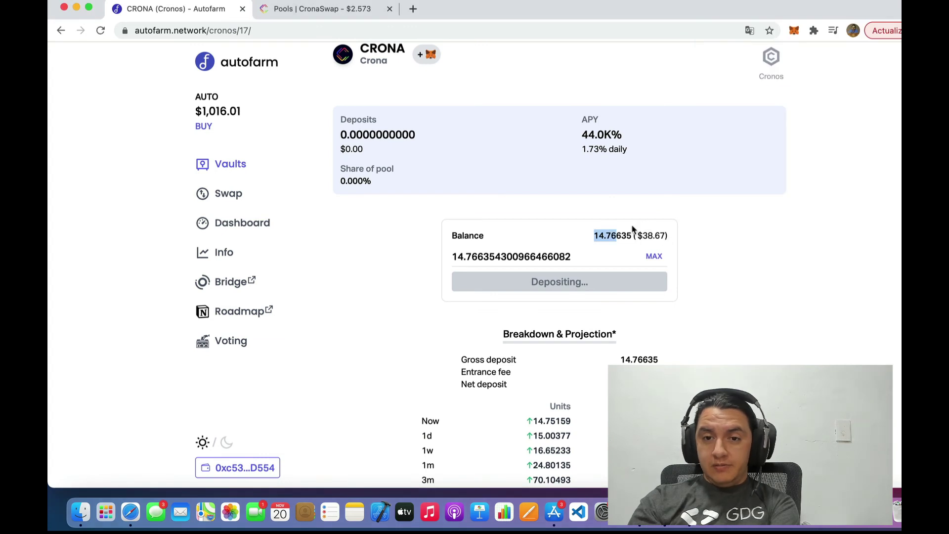
- Examine the vault's projected units and dollar values for now, one day and one week
scroll(635, 196, "down", 2)
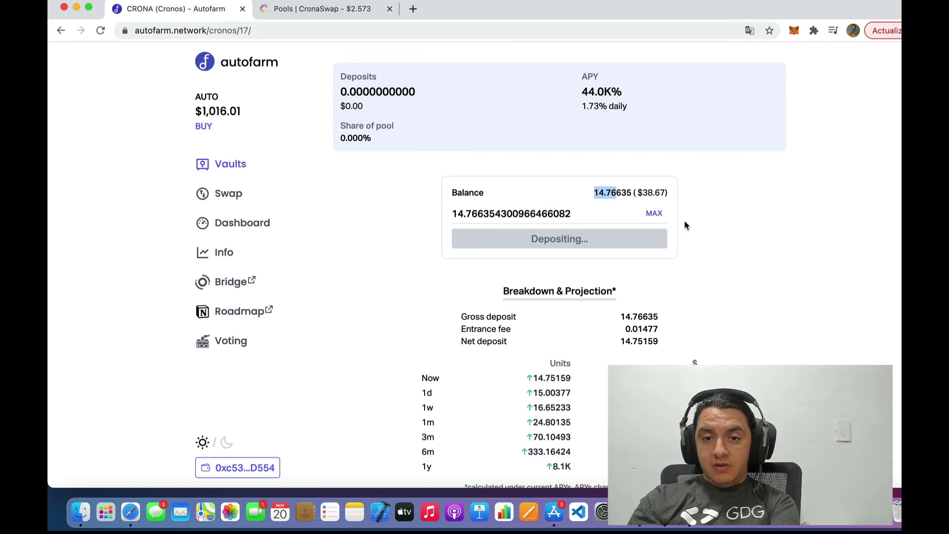
scroll(684, 222, "down", 2)
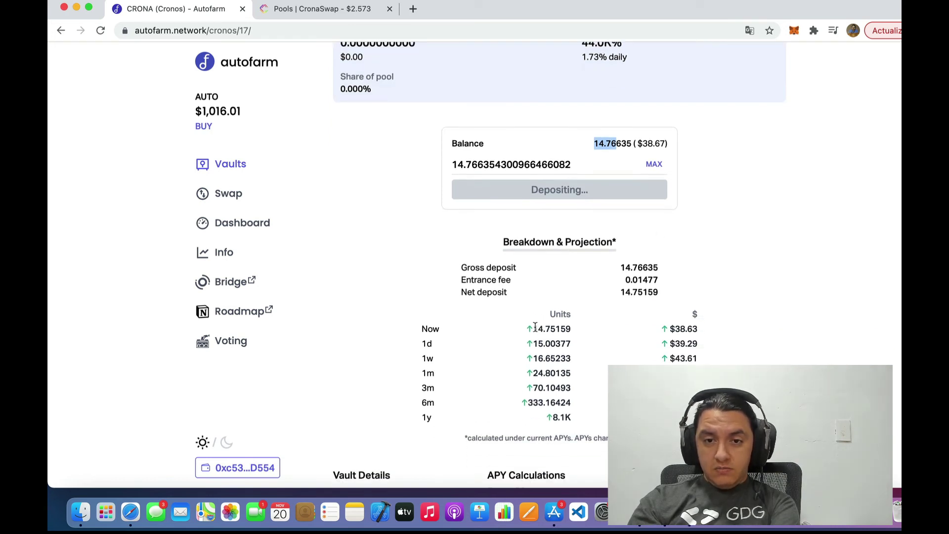
left_click_drag(533, 329, 550, 330)
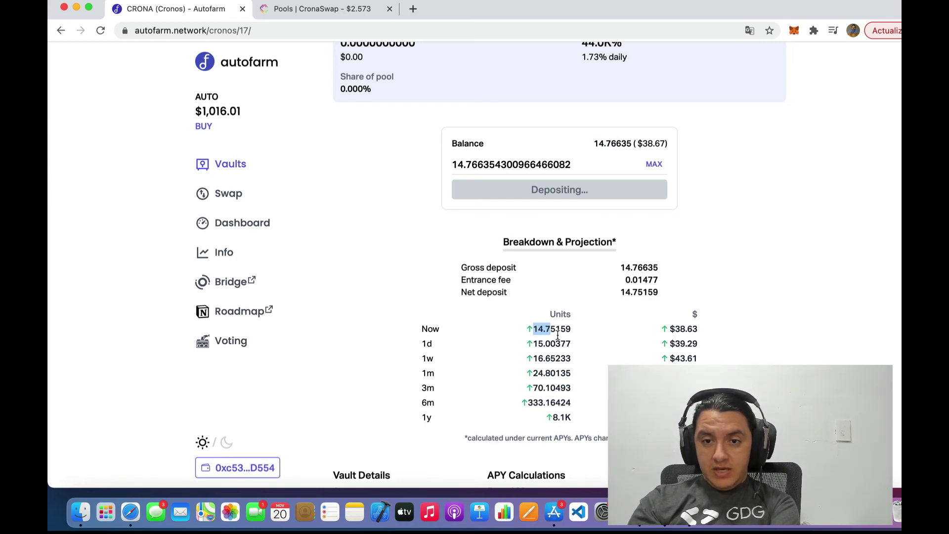
left_click_drag(535, 344, 548, 344)
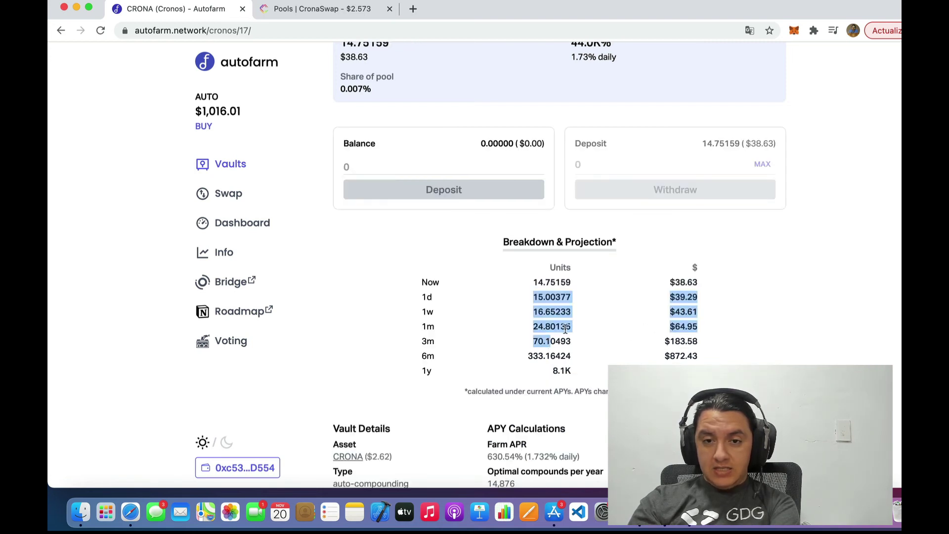
left_click(559, 300)
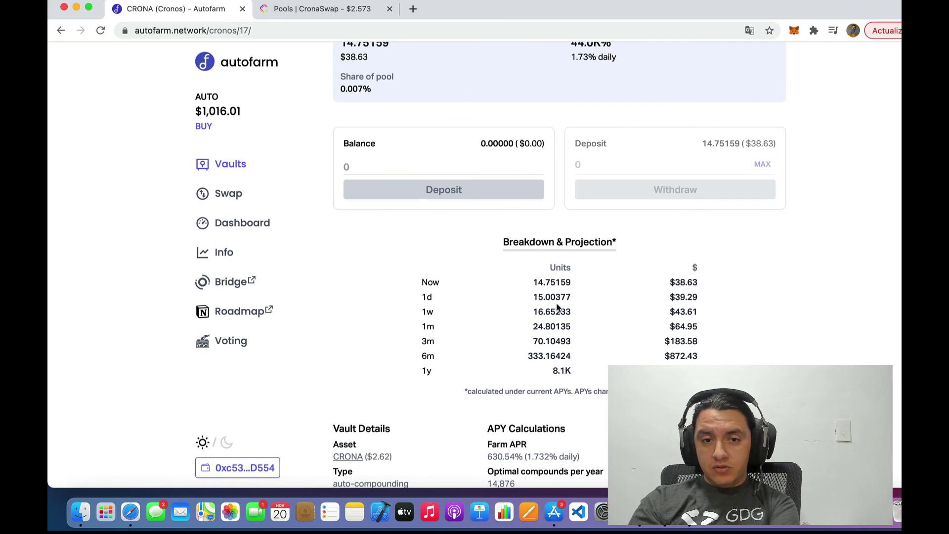
double_click(428, 311)
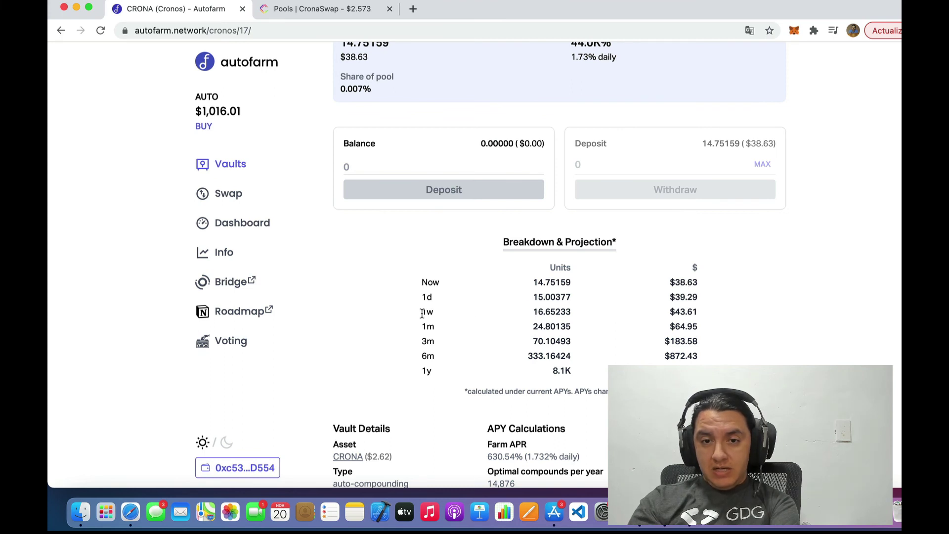
left_click(535, 312)
left_click_drag(533, 311, 575, 315)
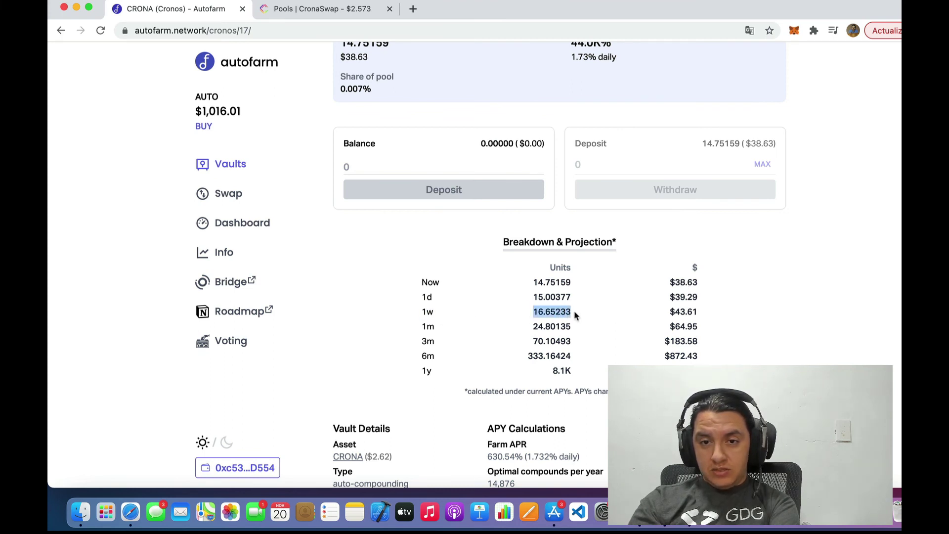
left_click_drag(670, 311, 704, 315)
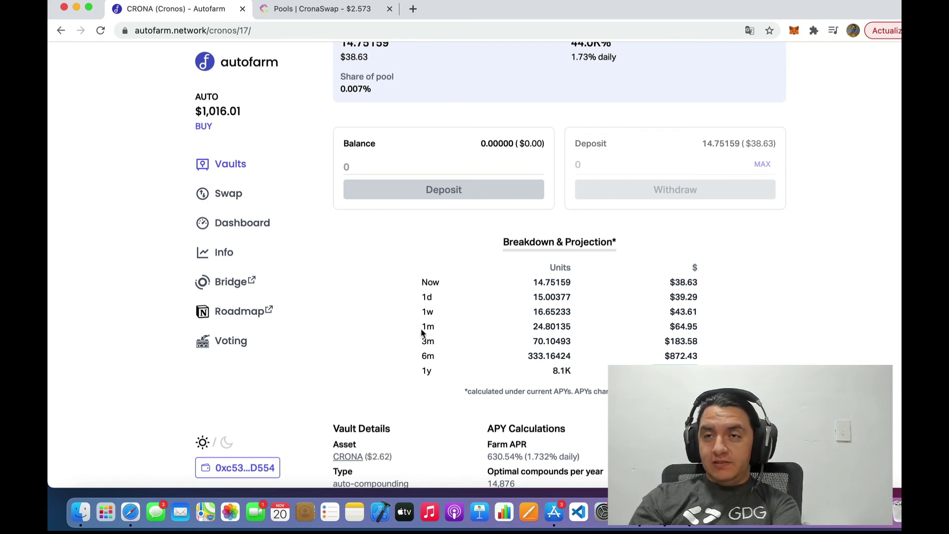
- Examine the vault's longer-term projections, focusing on the one-month and three-month CRONA units
scroll(448, 355, "down", 1)
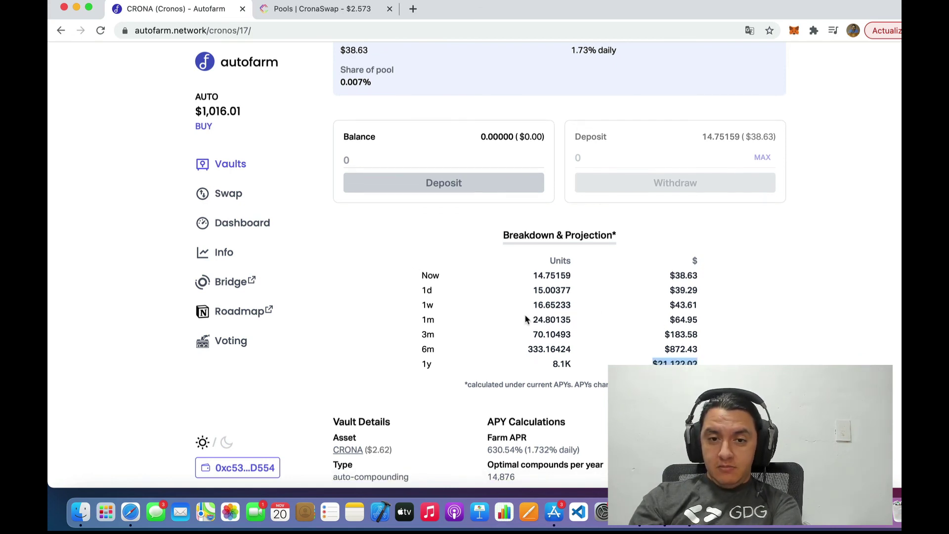
left_click(426, 322)
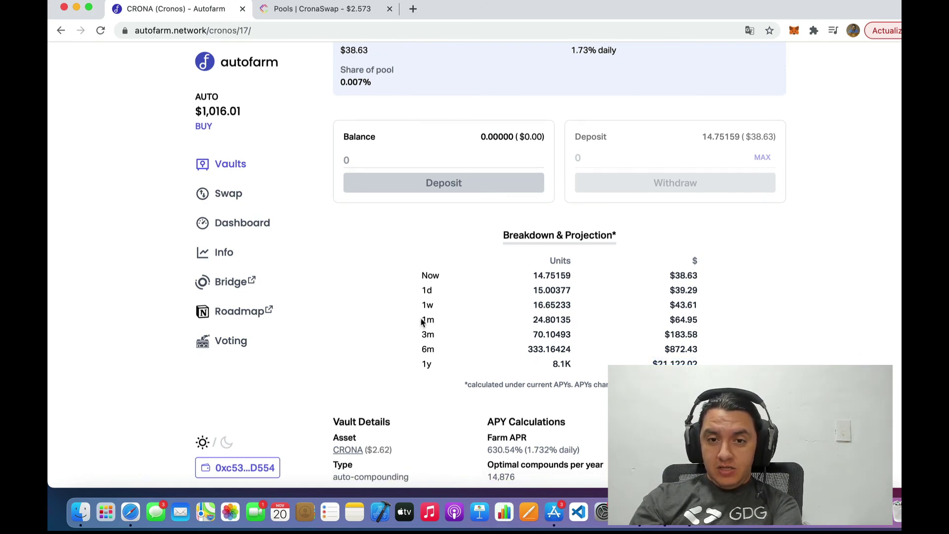
left_click_drag(548, 258, 576, 336)
left_click(558, 313)
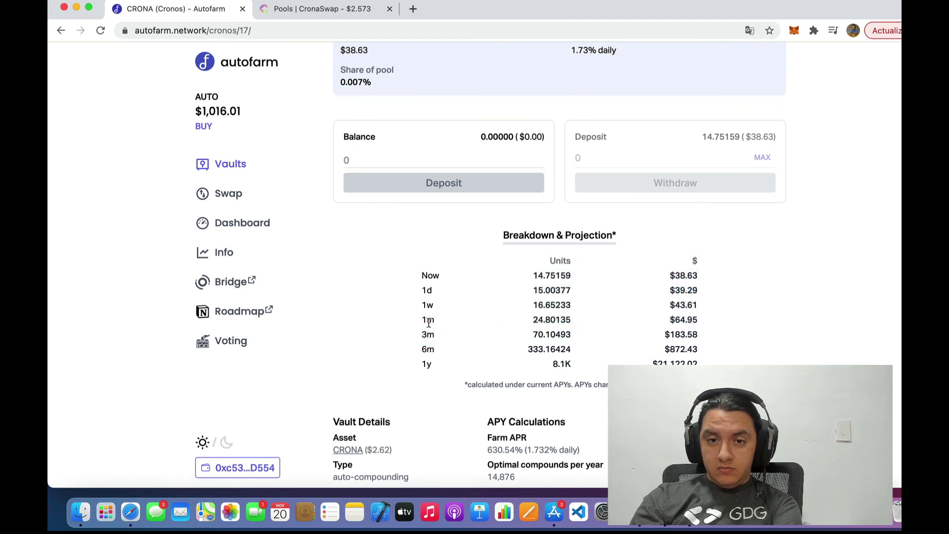
left_click_drag(428, 322, 588, 312)
left_click(559, 319)
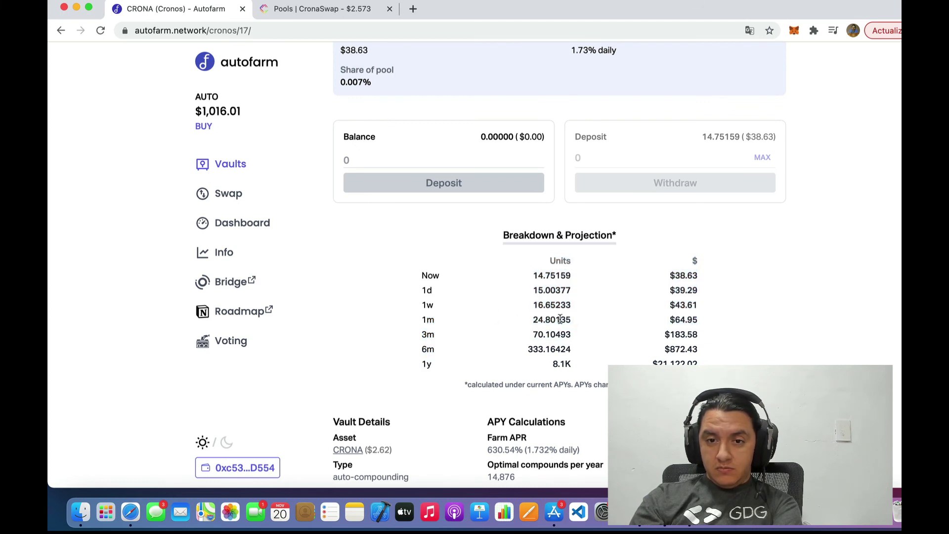
left_click_drag(533, 319, 573, 337)
- Review the deposited amount, the vault's fees and the approximate time until the next compound
scroll(587, 336, "up", 3)
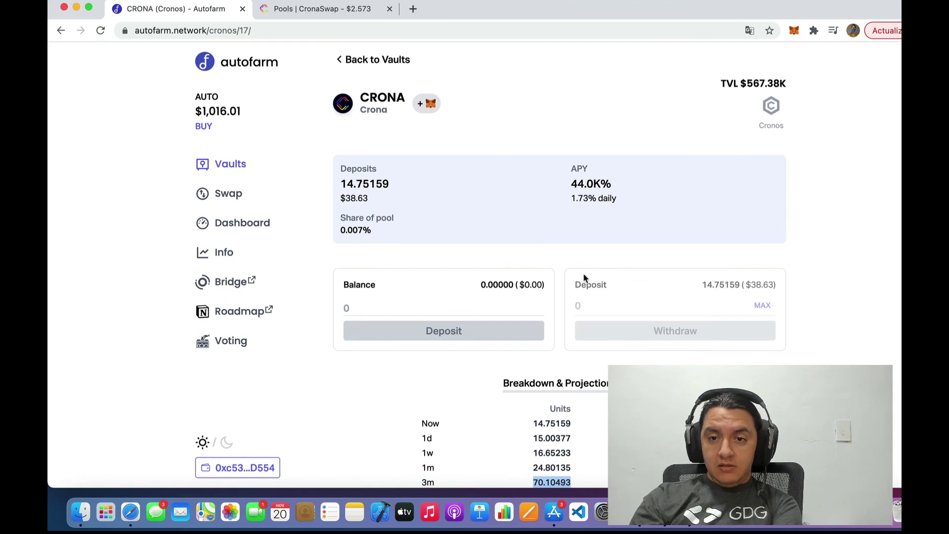
scroll(584, 278, "down", 1)
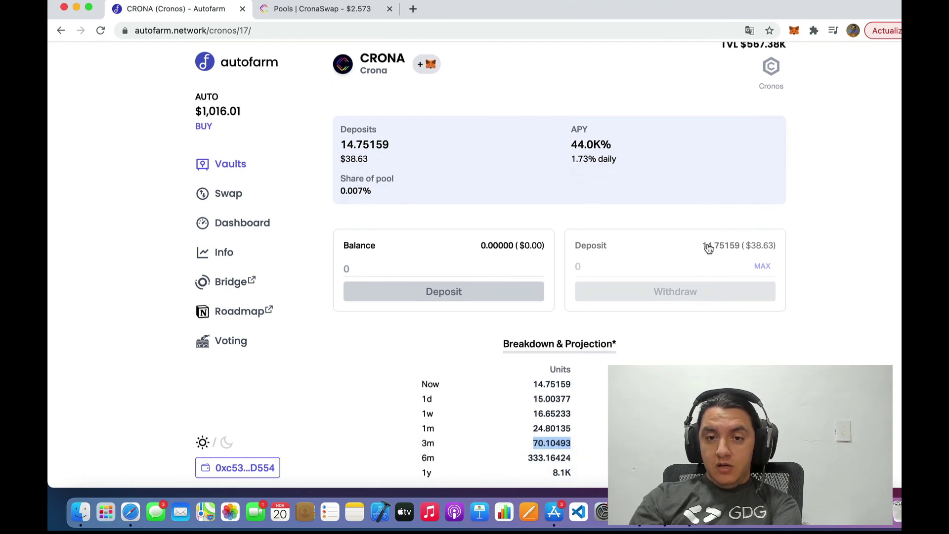
scroll(708, 248, "down", 10)
scroll(624, 271, "up", 1)
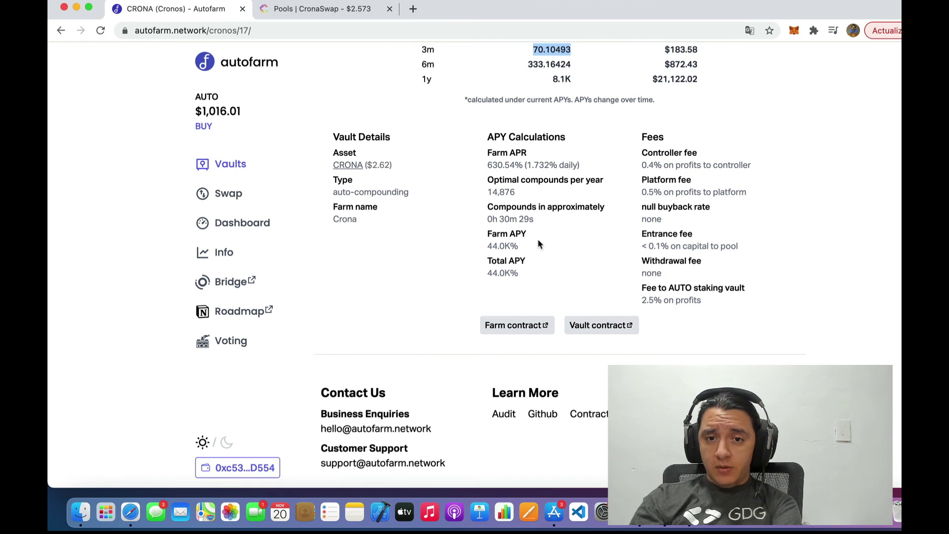
left_click_drag(641, 300, 672, 301)
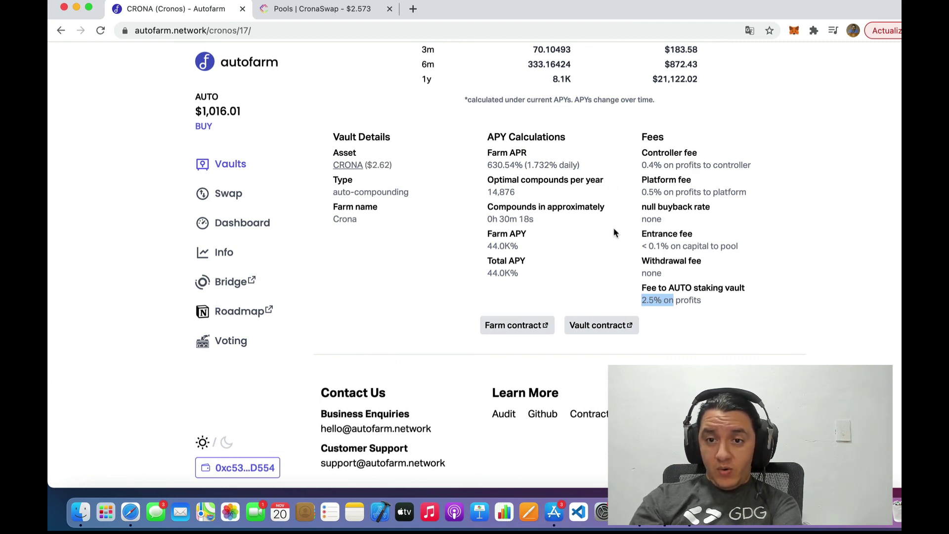
scroll(614, 232, "down", 1)
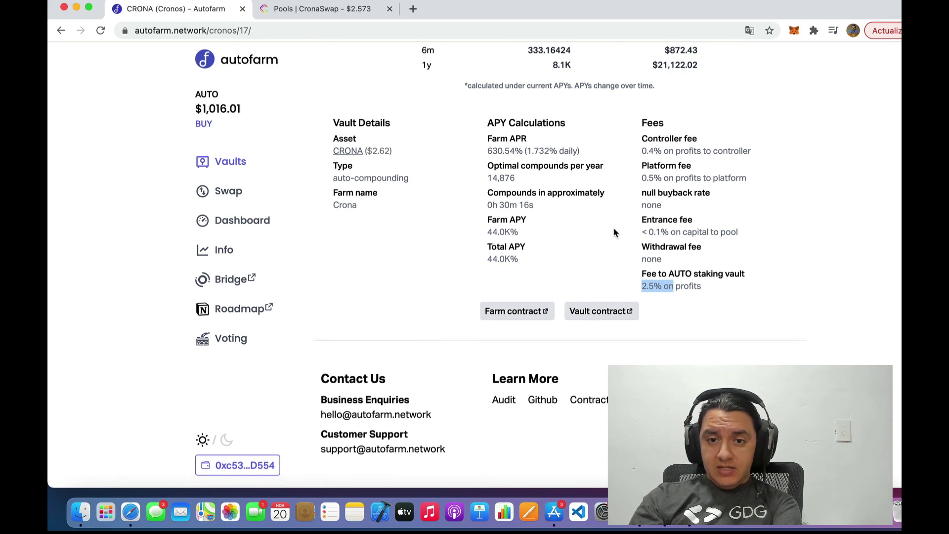
scroll(614, 232, "up", 1)
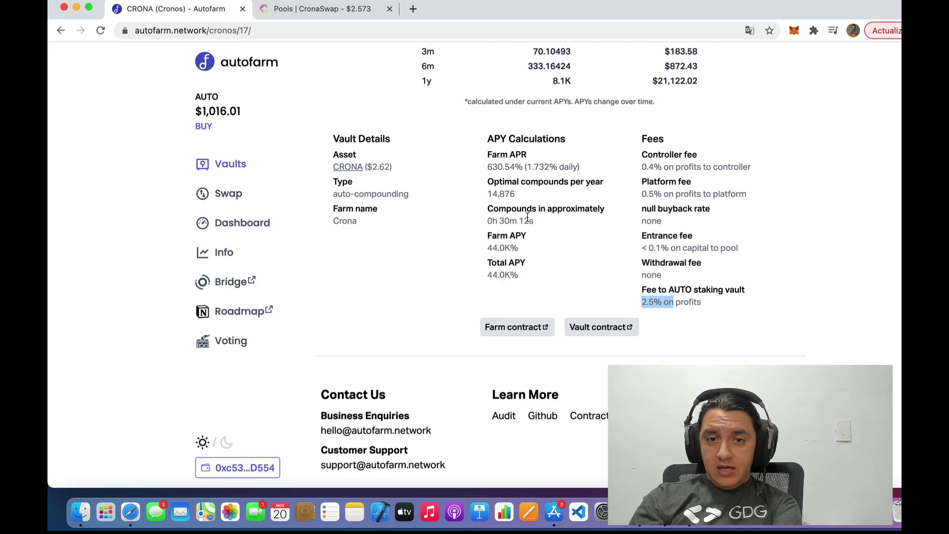
left_click_drag(527, 220, 487, 221)
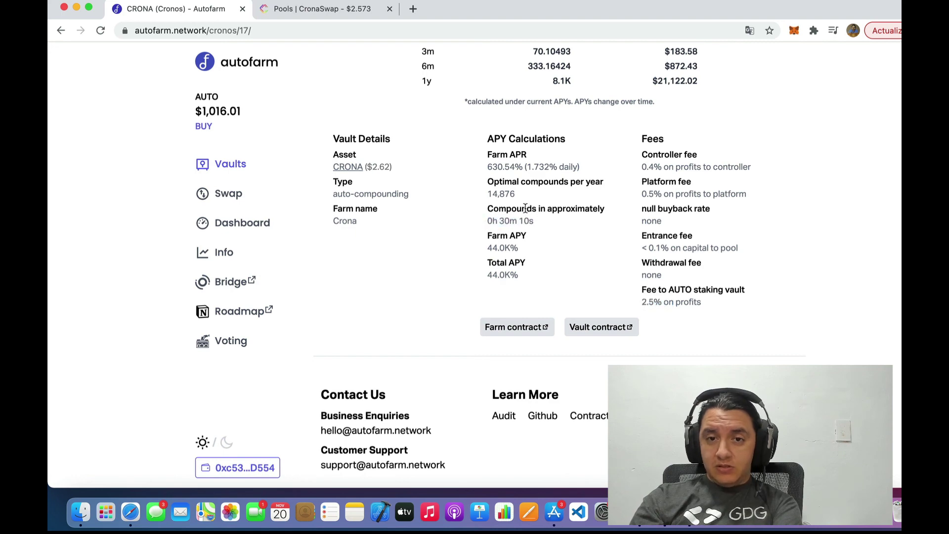
- Recheck the vault's compounding countdown and APY calculations against the deposit and withdrawal summary
scroll(524, 209, "up", 8)
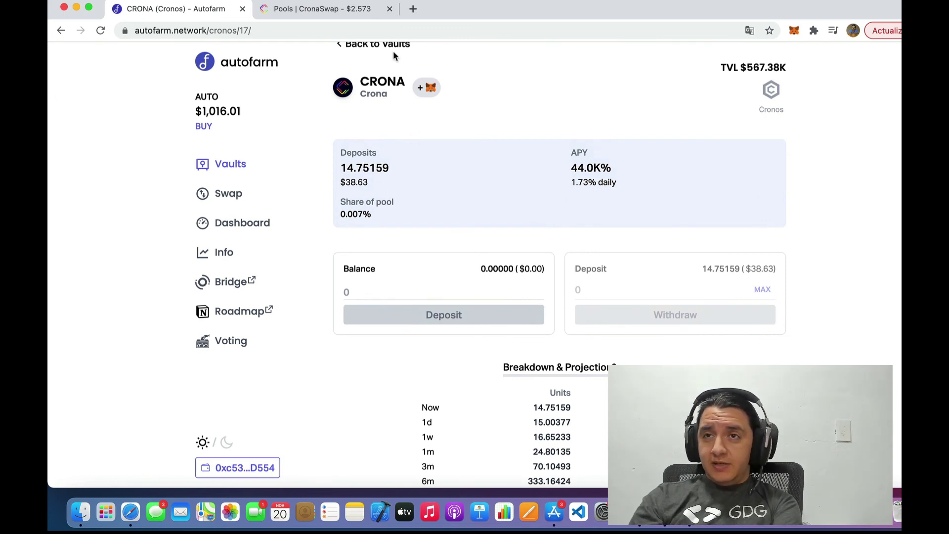
scroll(401, 135, "down", 1)
scroll(402, 135, "down", 6)
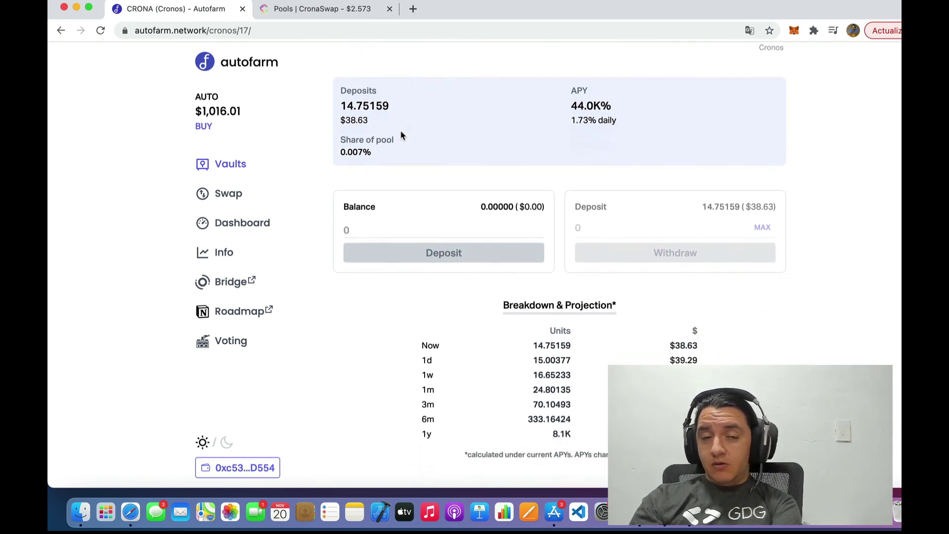
left_click_drag(525, 301, 486, 307)
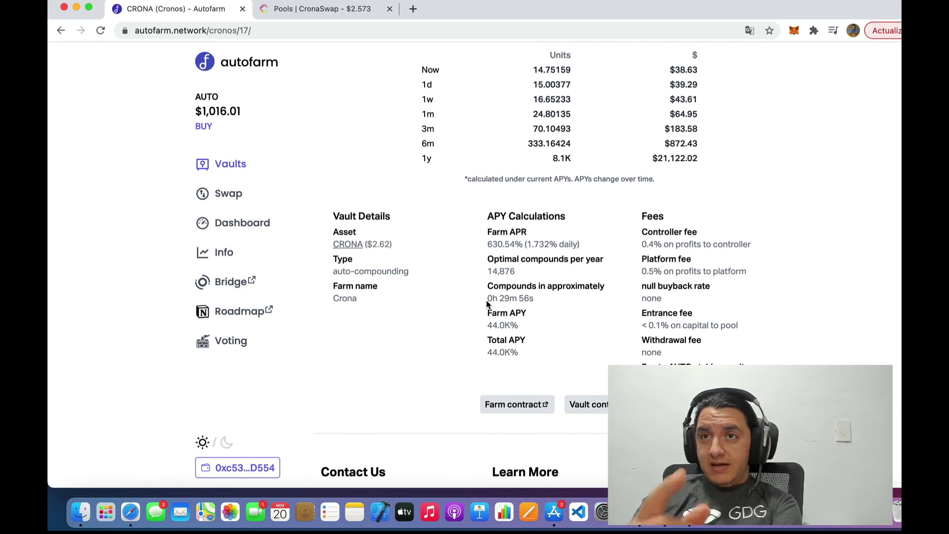
scroll(486, 303, "up", 6)
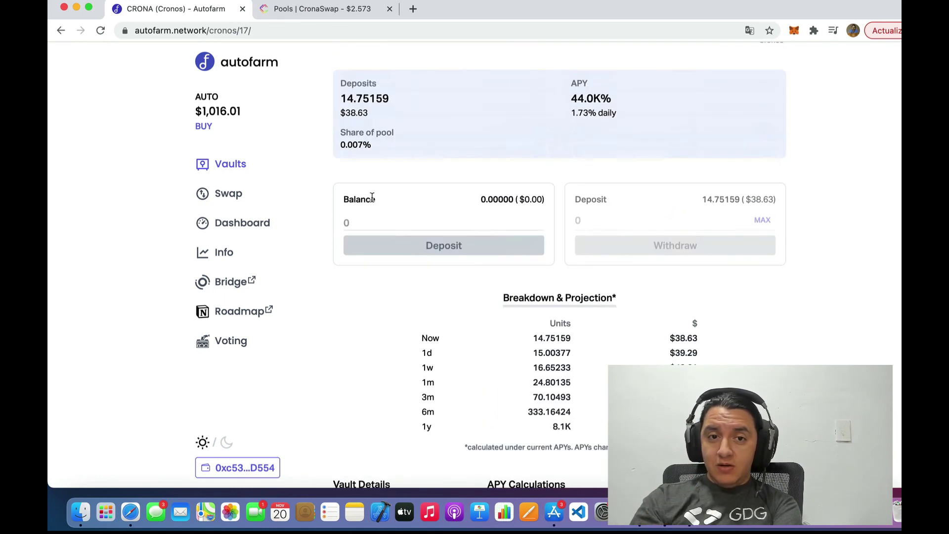
scroll(379, 276, "down", 7)
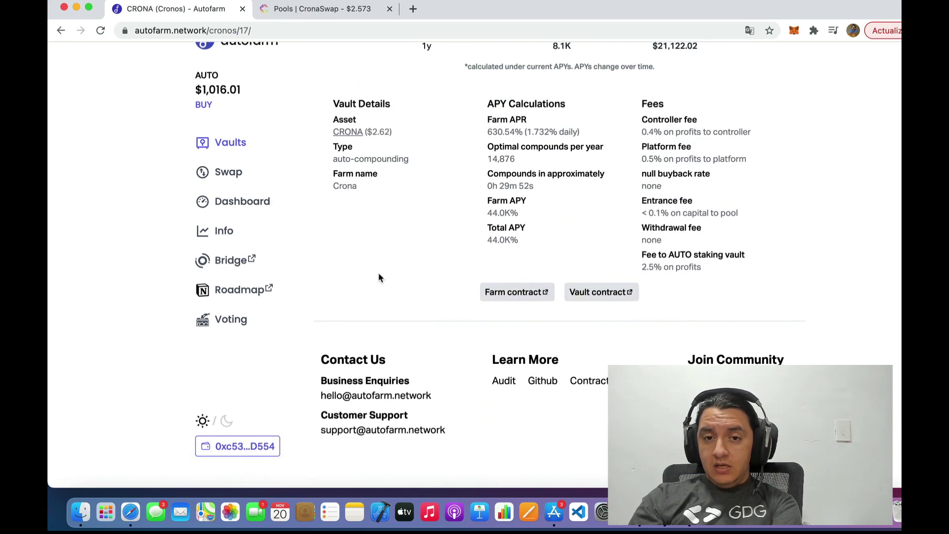
scroll(379, 276, "up", 1)
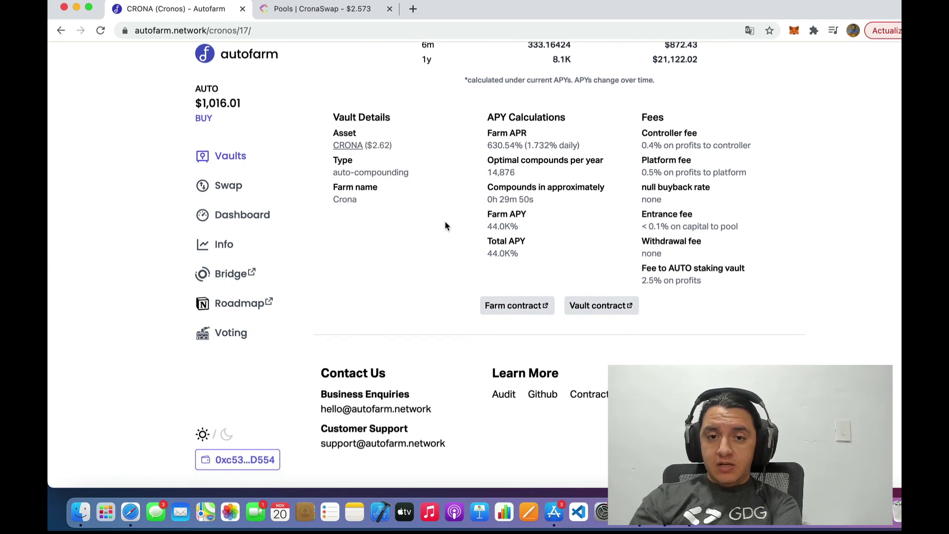
scroll(446, 225, "up", 4)
scroll(446, 226, "up", 6)
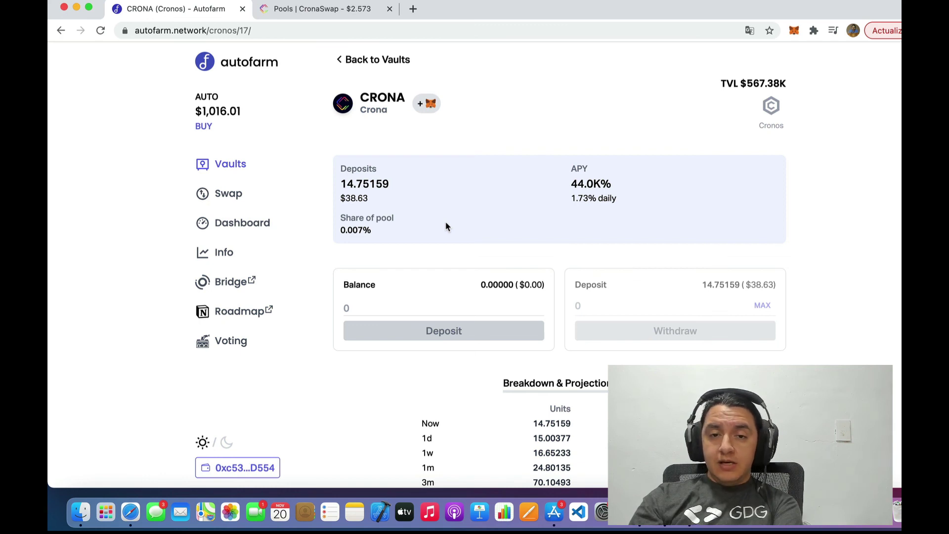
scroll(572, 258, "down", 1)
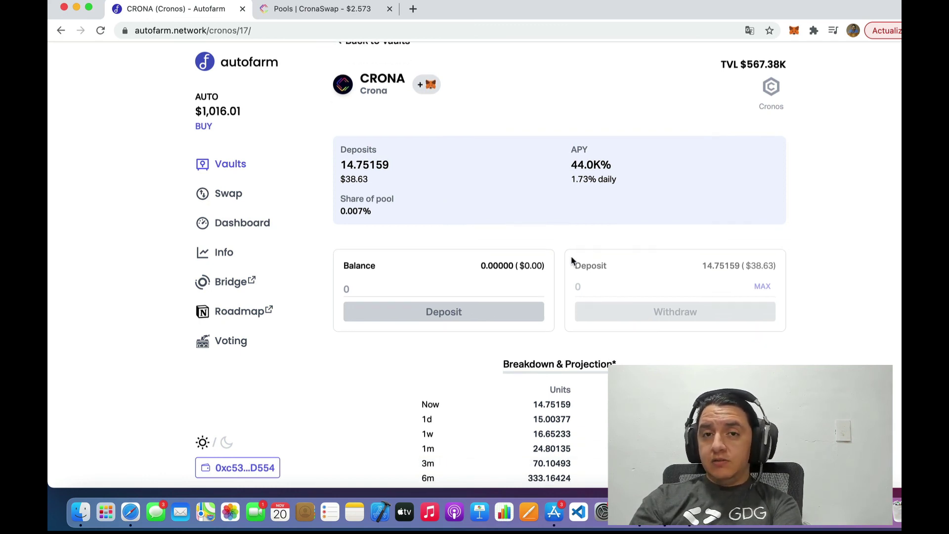